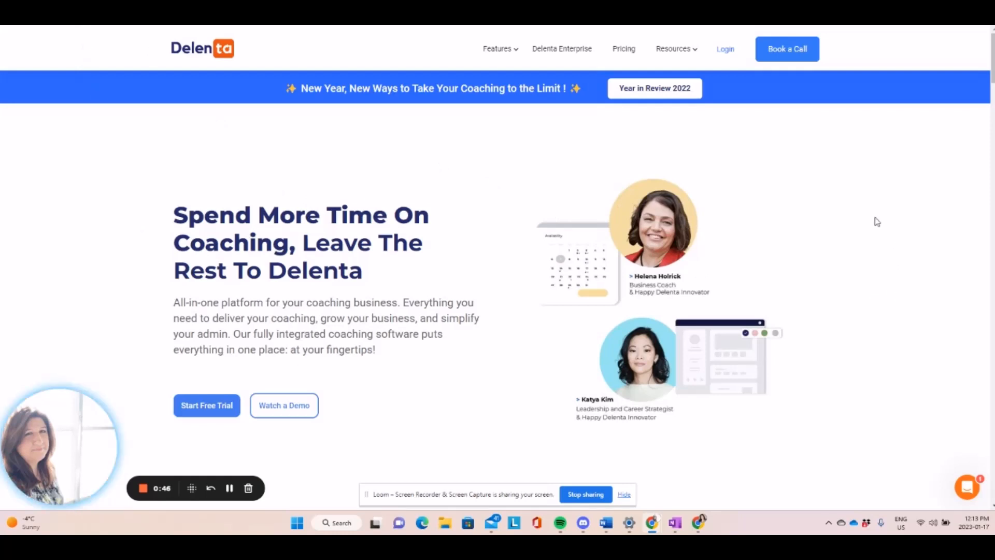
Log in to the coach account with the saved e-mail and password.
mouse_move(730, 54)
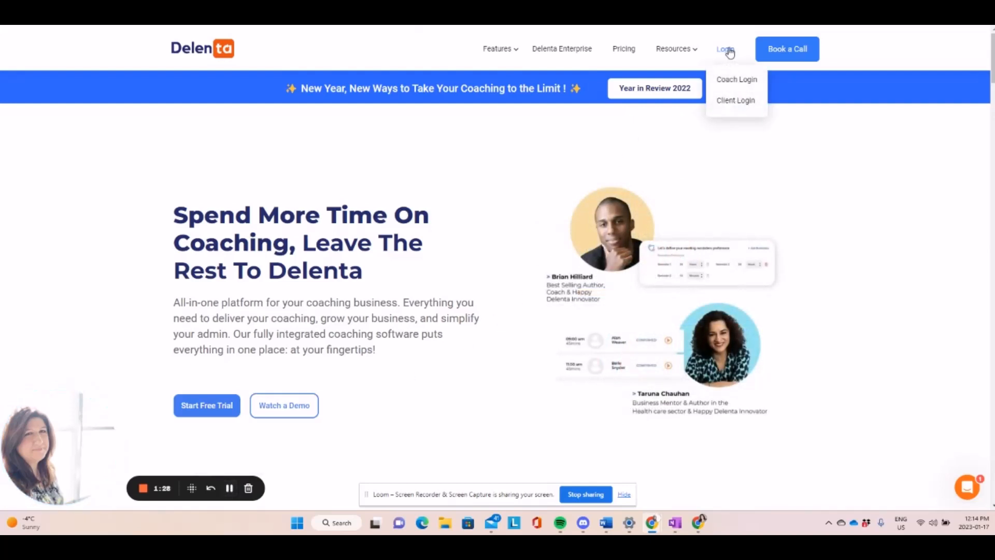
click(733, 83)
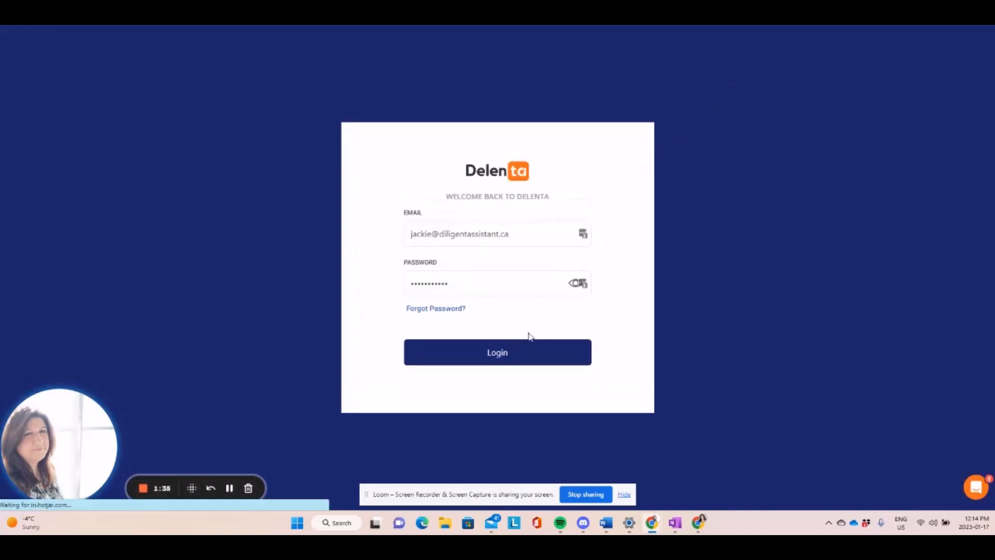
click(507, 355)
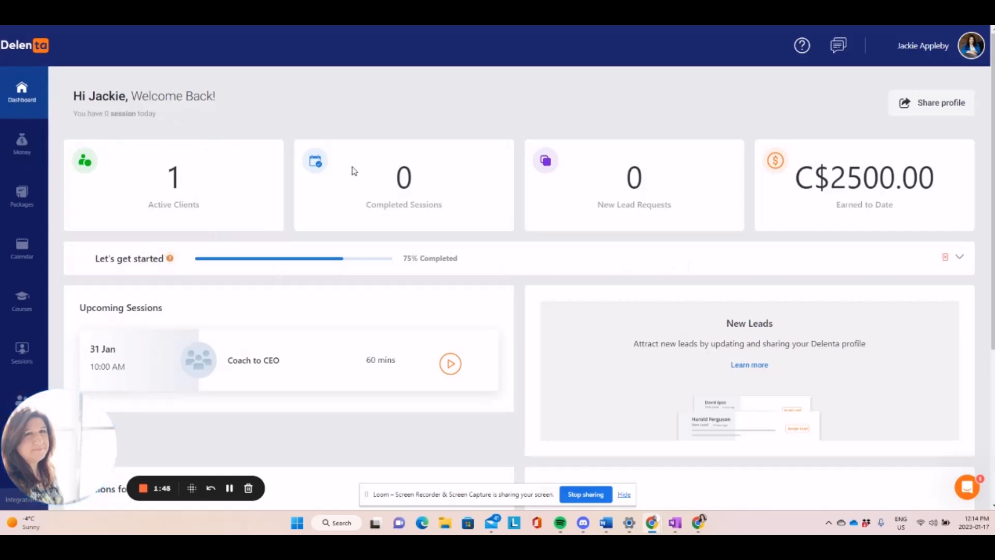
Look over the dashboard's upcoming sessions, new leads, six-month session chart and earnings chart.
scroll(352, 172, down, 1)
scroll(354, 171, down, 1)
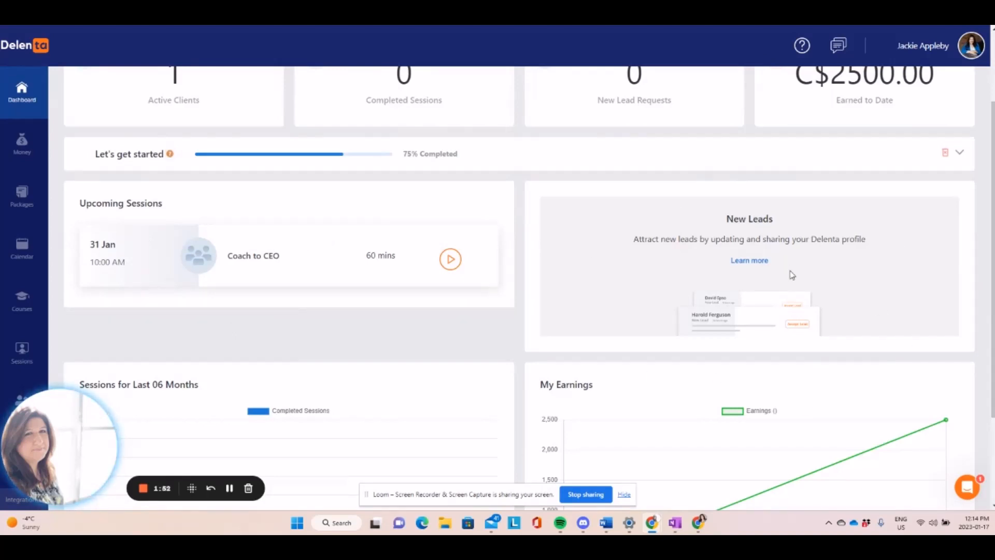
scroll(743, 208, down, 3)
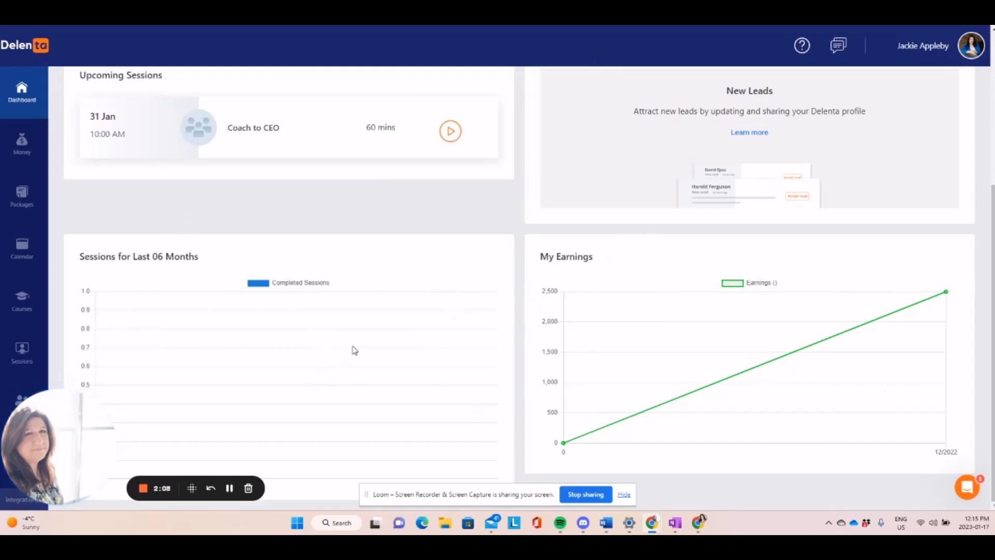
scroll(354, 343, up, 5)
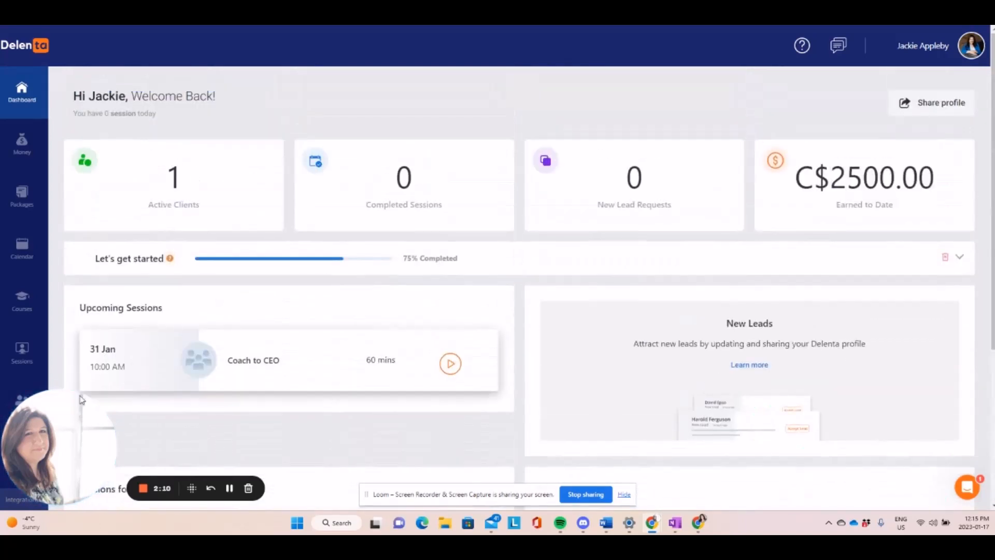
Open the detail page of the only client listed in My Contacts.
drag(68, 413, 187, 390)
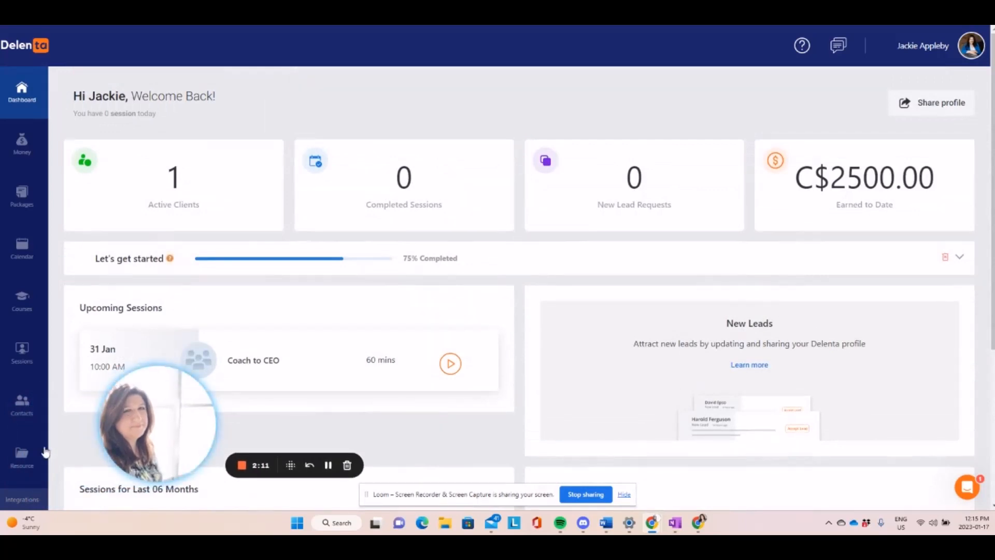
click(15, 409)
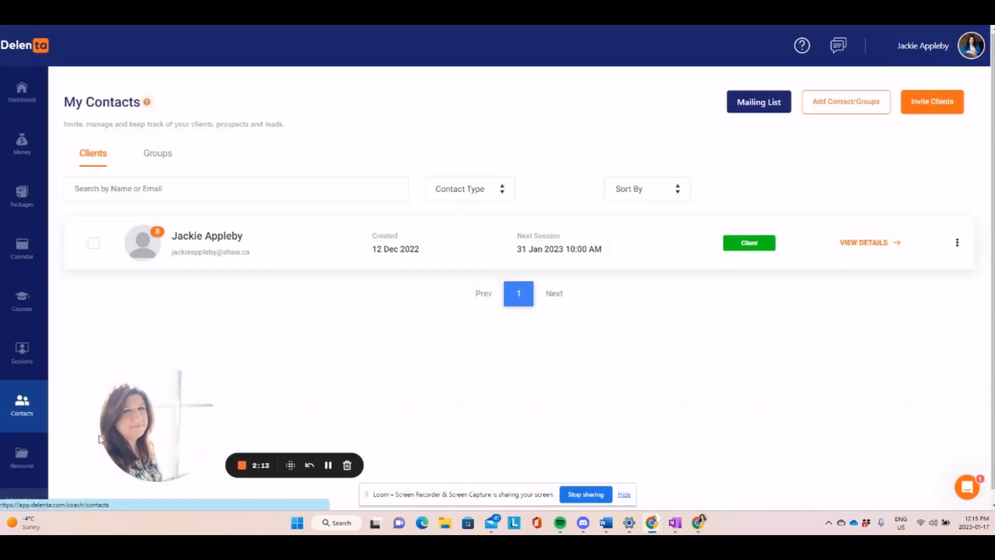
drag(160, 398, 122, 424)
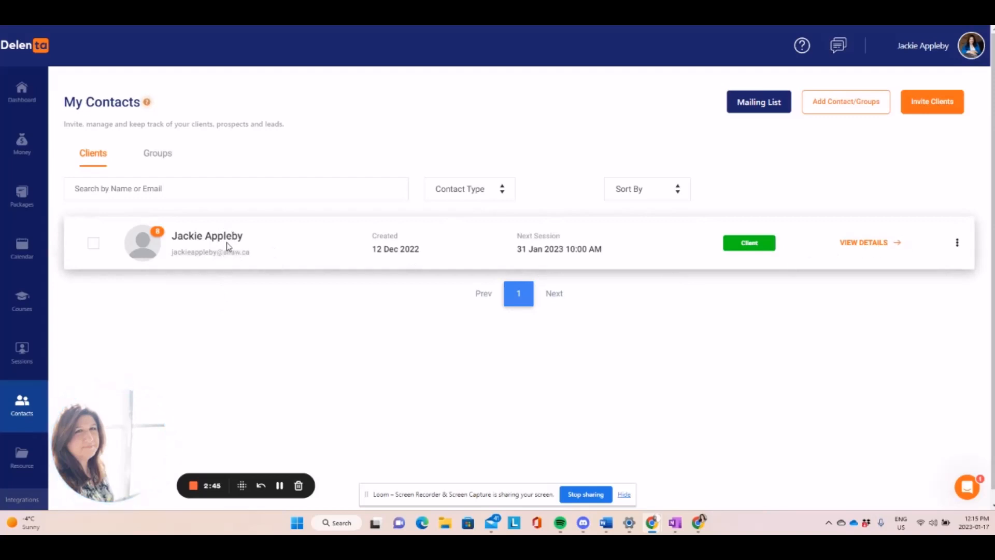
click(874, 244)
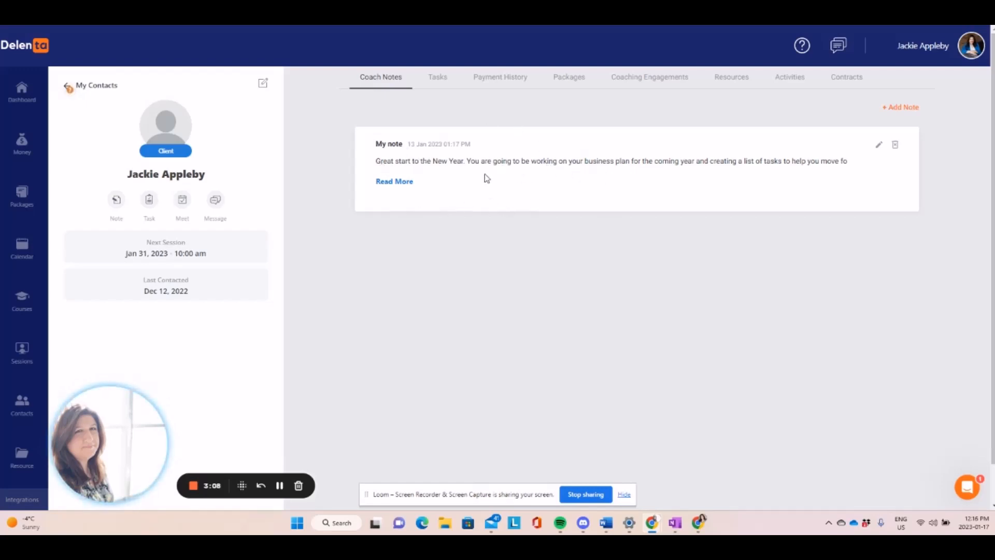
Review the client's tasks, payment history, packages, coaching engagements, resources and activities.
click(437, 78)
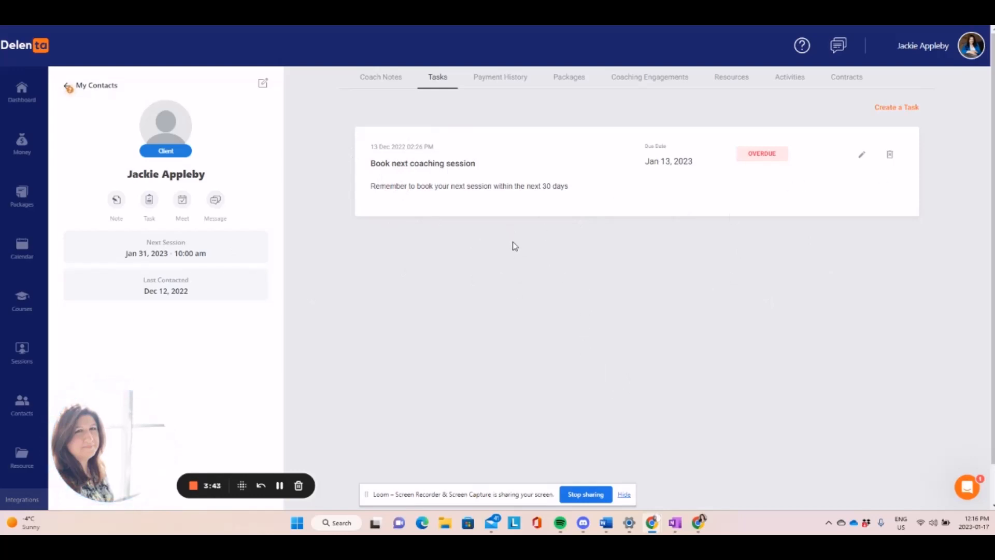
click(500, 79)
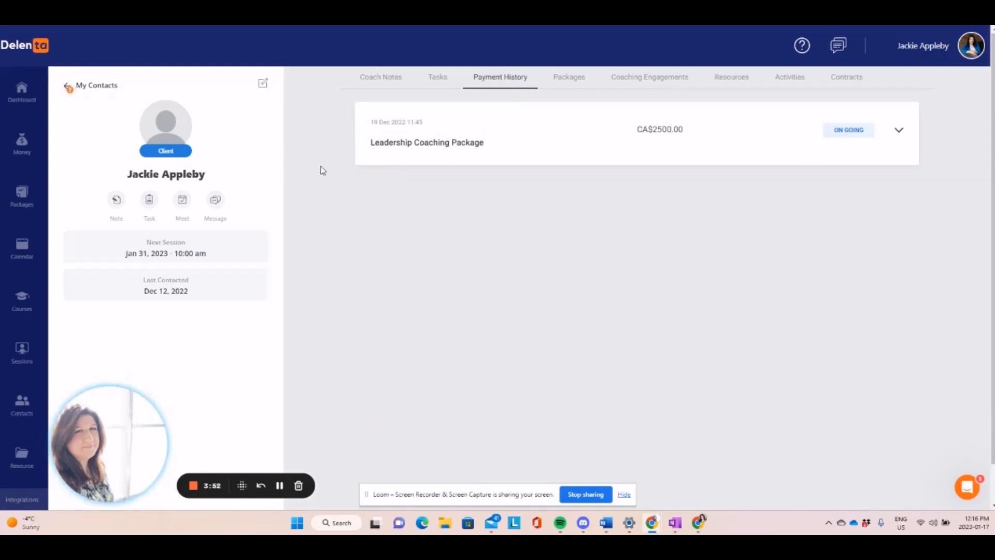
click(576, 80)
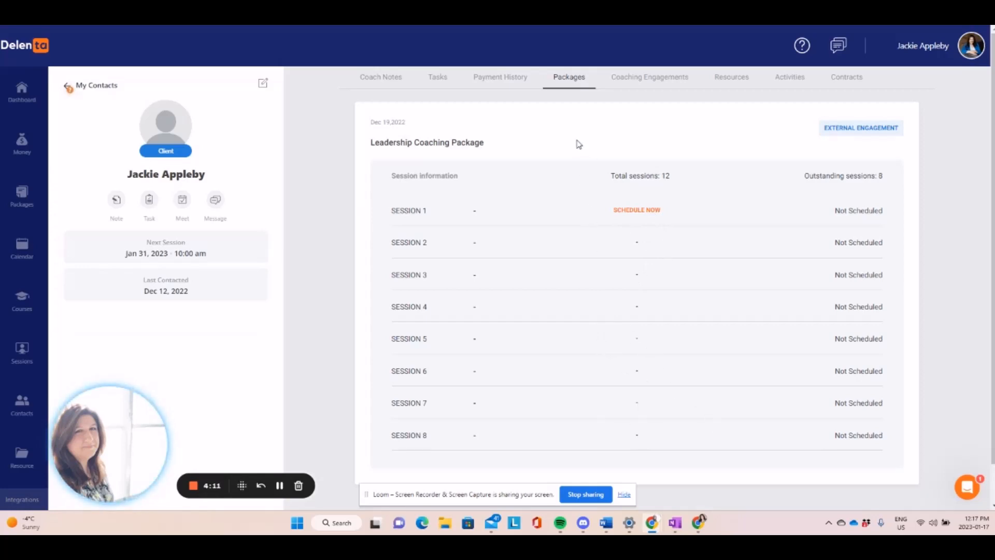
click(656, 81)
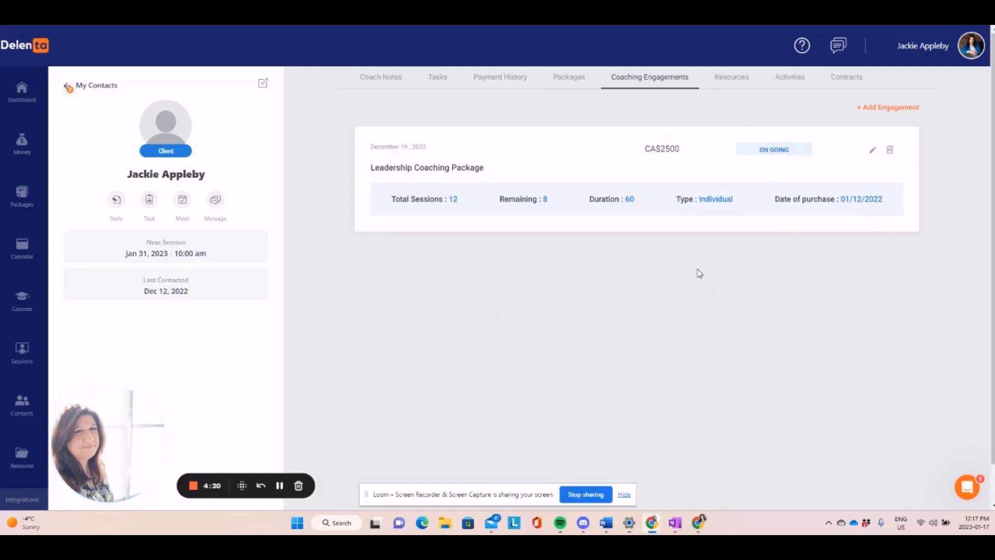
click(732, 78)
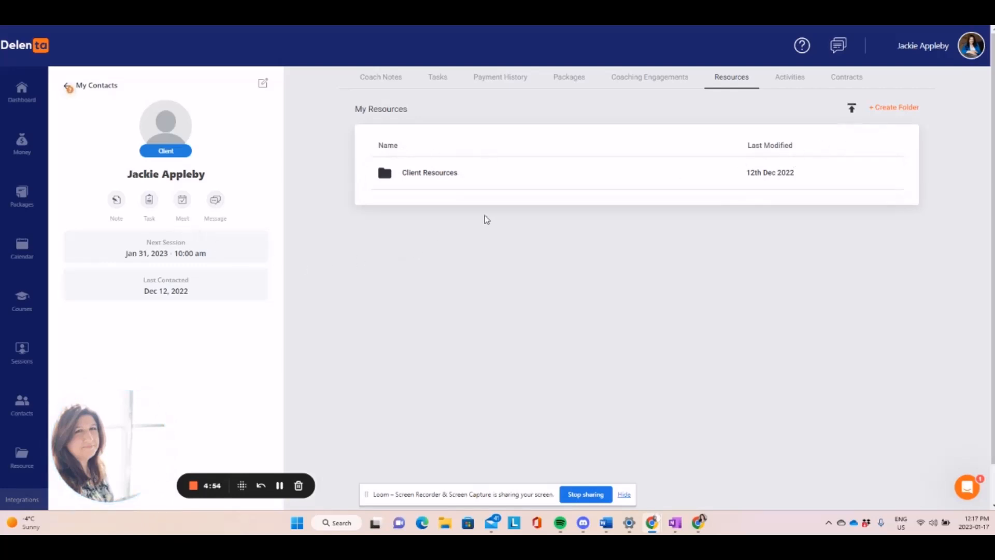
click(788, 80)
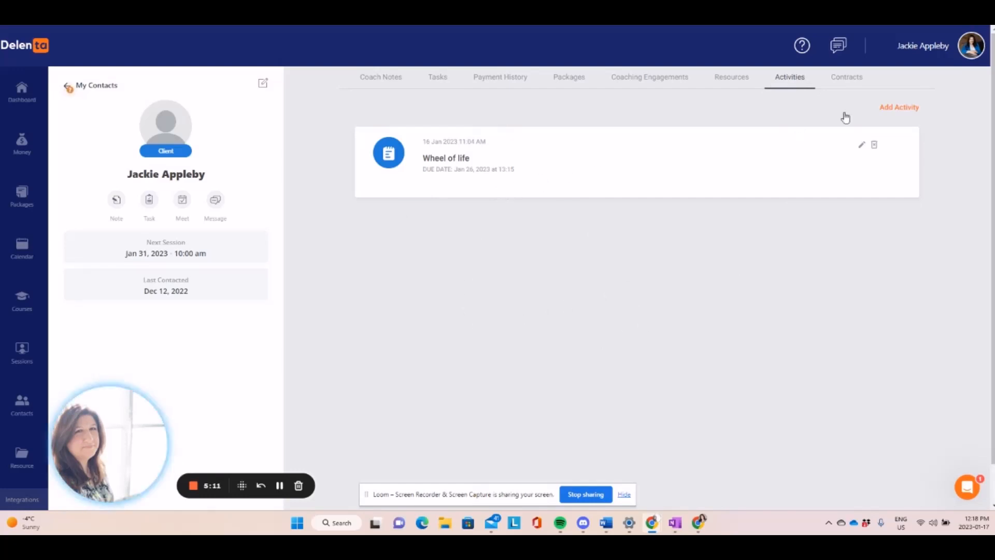
Open the form for adding a client activity and look through its activity types, including Note and Meeting.
click(903, 111)
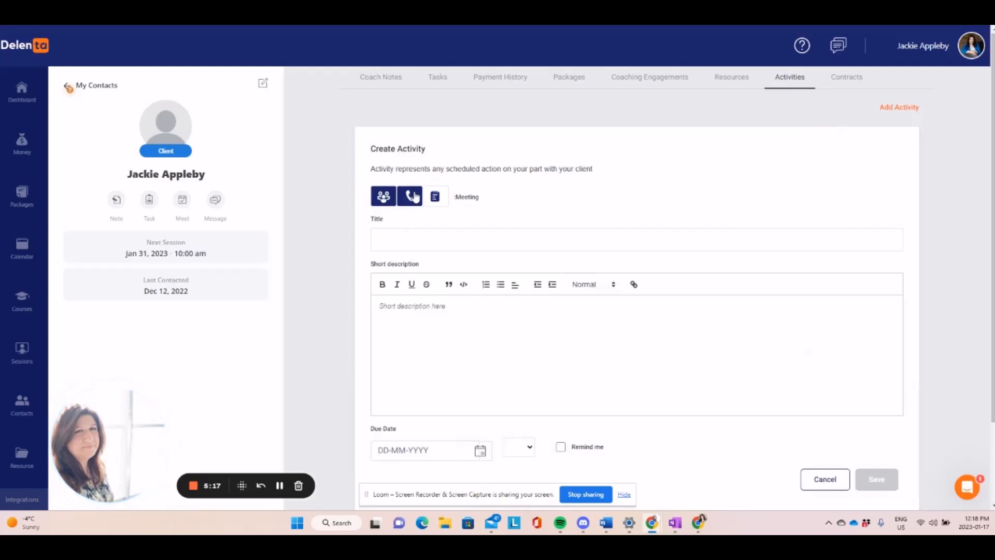
click(409, 196)
click(435, 197)
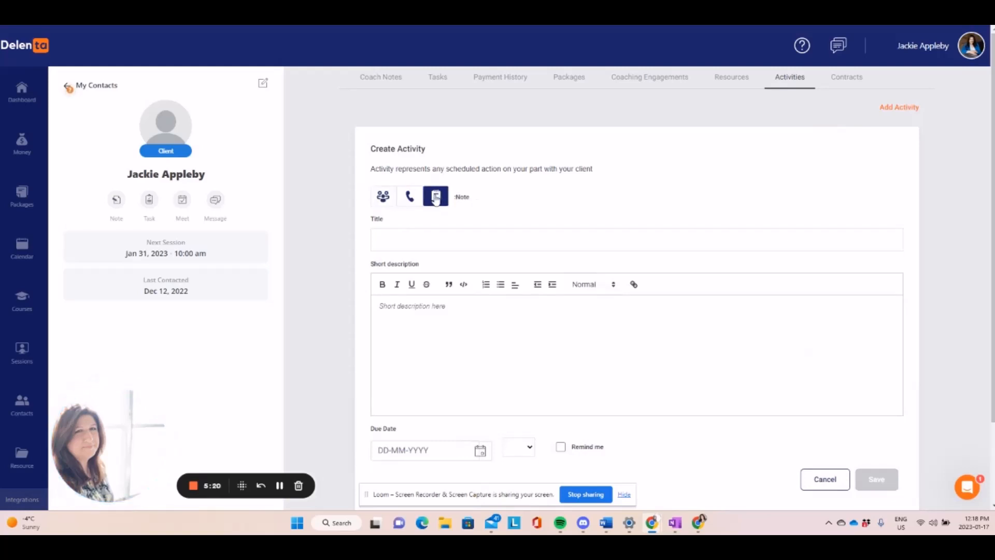
click(383, 196)
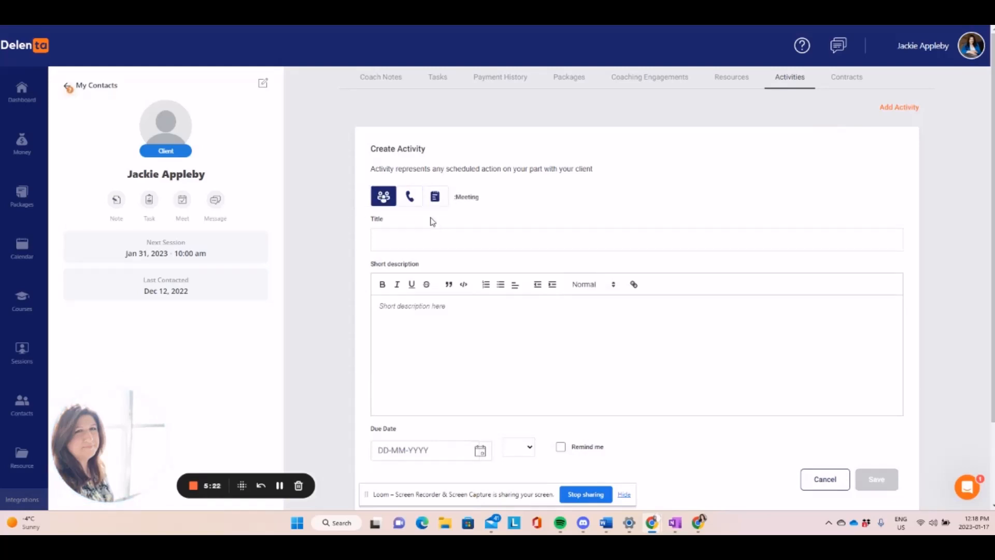
scroll(483, 344, down, 2)
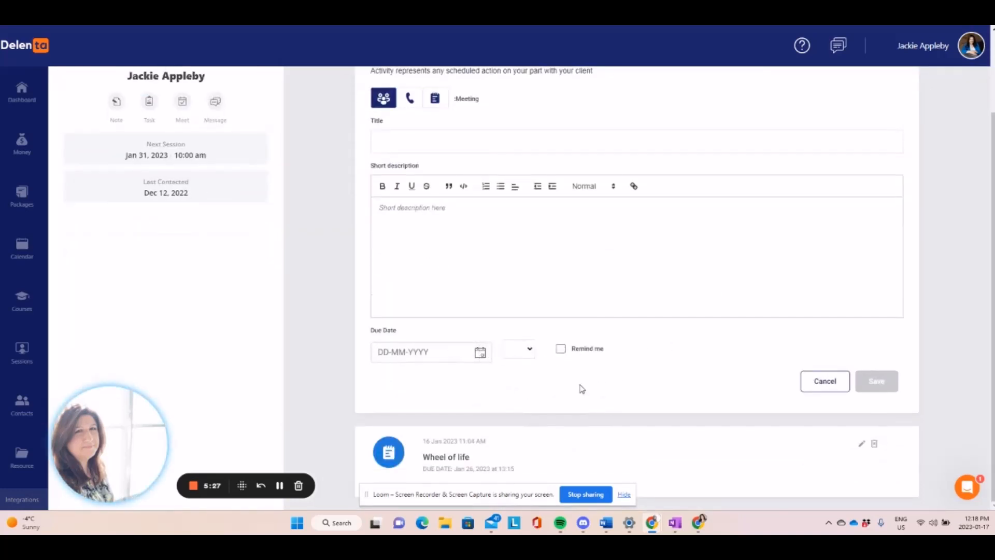
scroll(684, 273, up, 2)
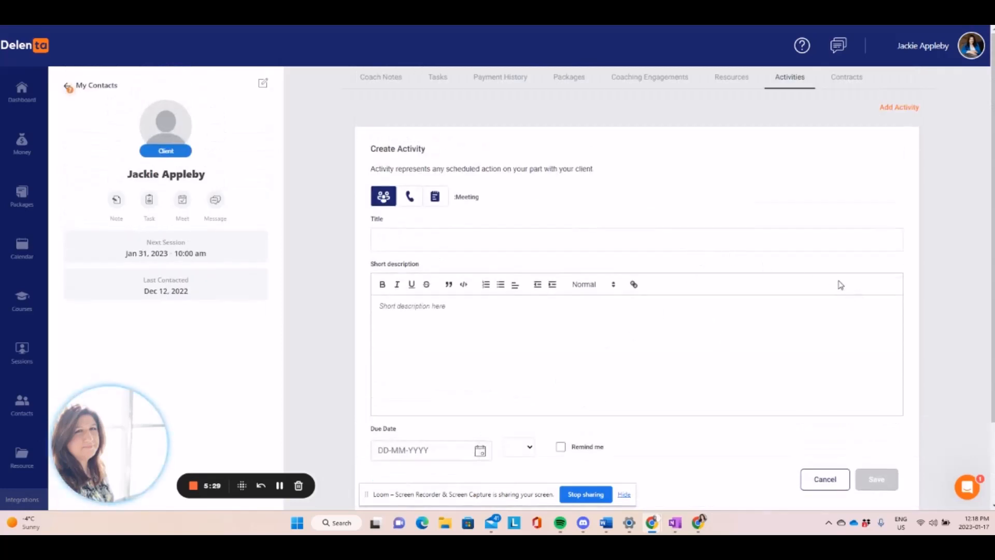
View the blank Create New Contract form in the client's contracts section and cancel it.
click(854, 81)
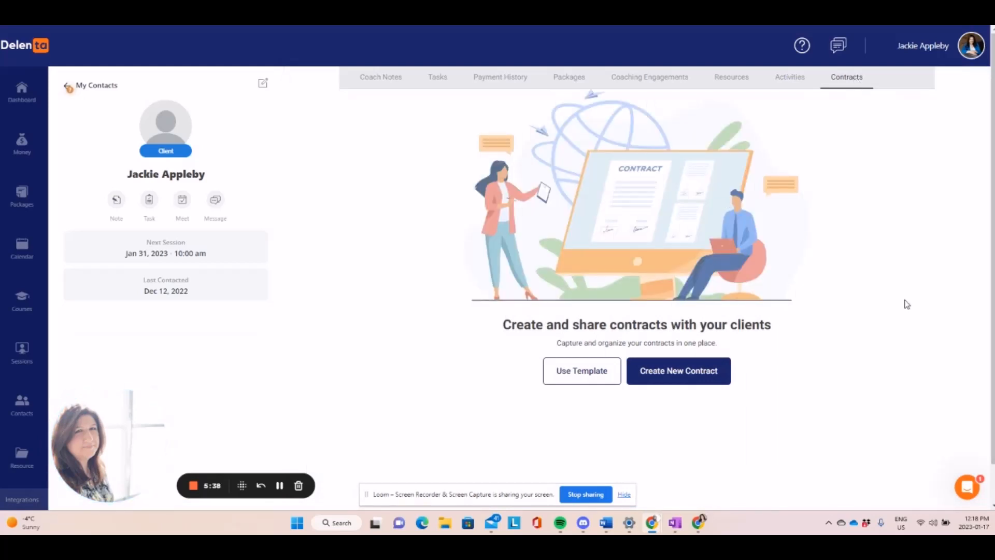
scroll(386, 325, down, 1)
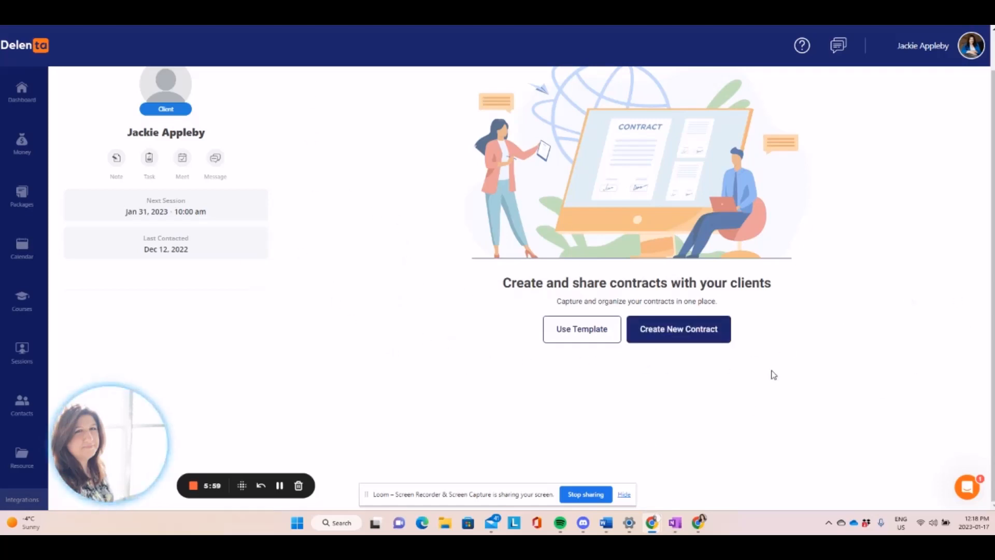
click(675, 335)
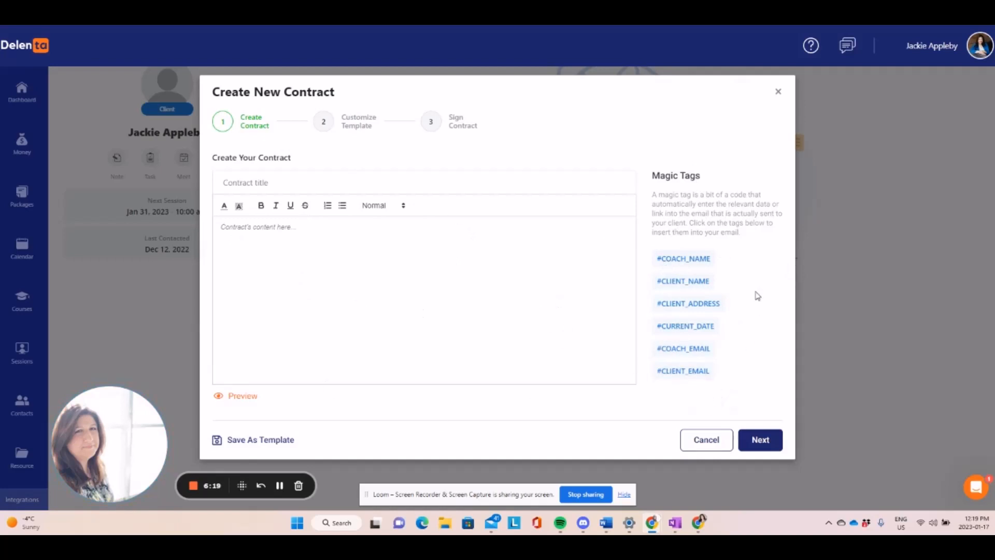
click(707, 439)
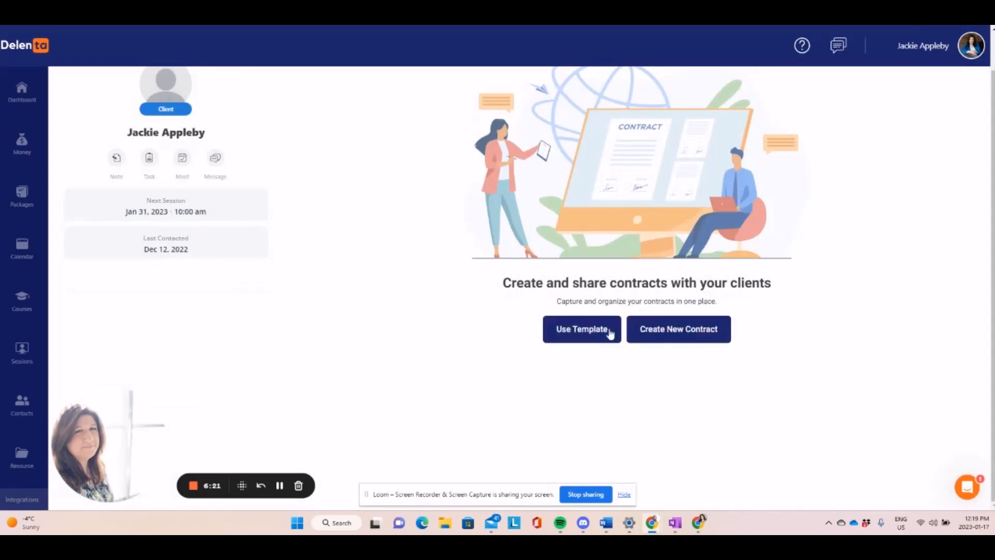
Examine the Default Contract Template for the client from start to end, and close it without creating a contract.
click(577, 334)
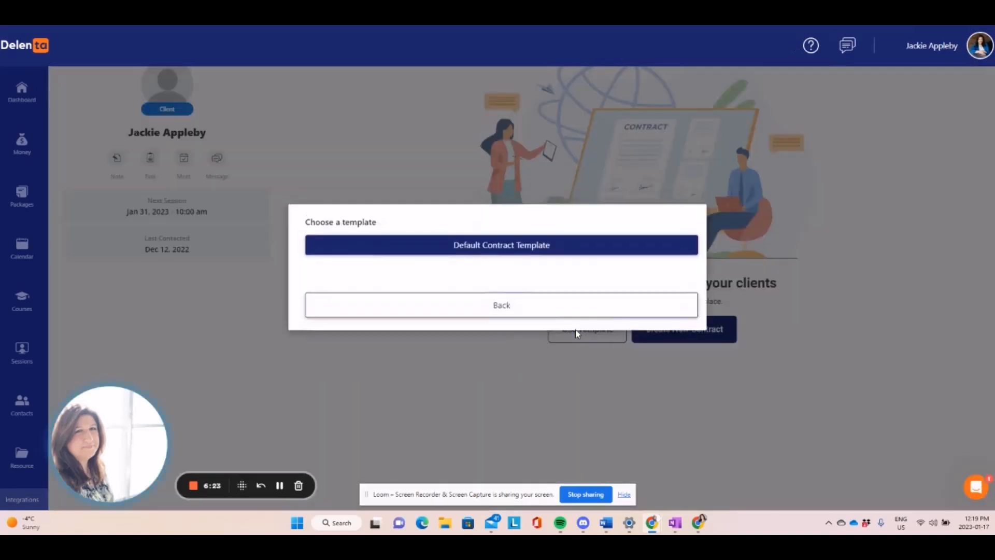
click(499, 247)
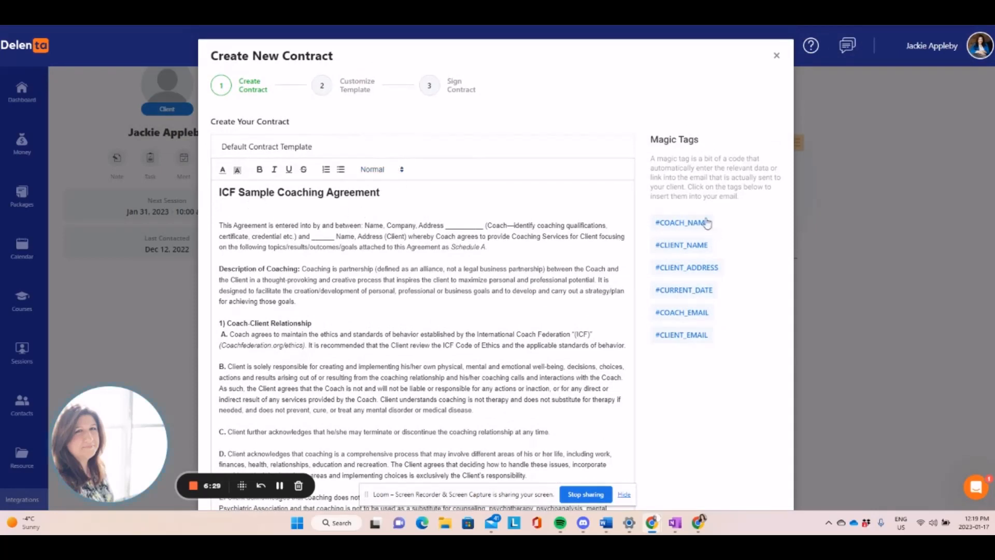
scroll(273, 340, down, 3)
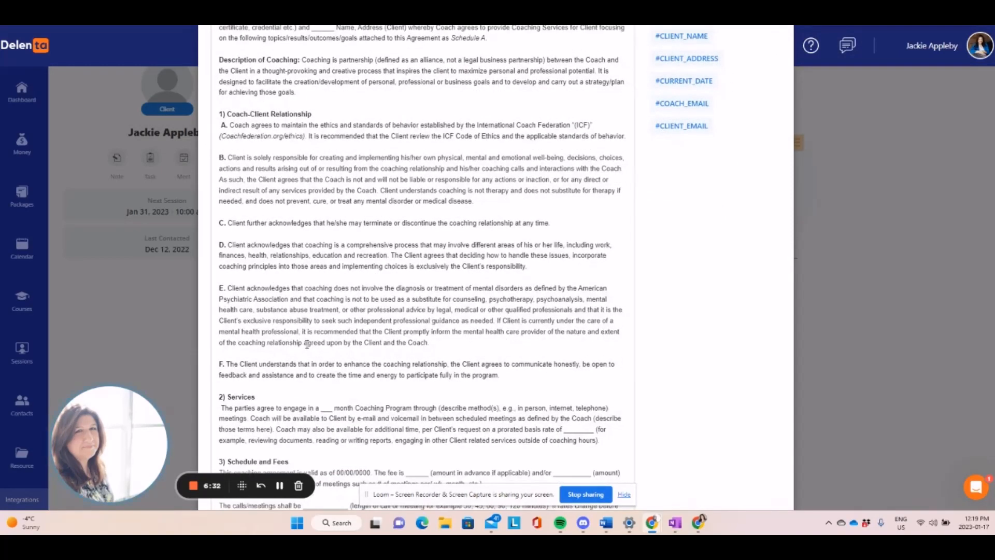
scroll(393, 343, up, 3)
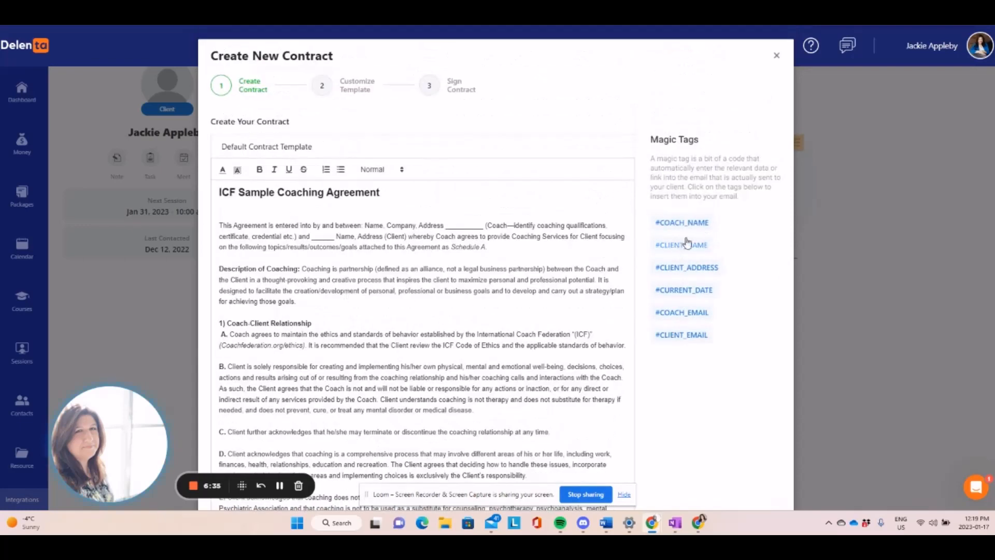
scroll(537, 278, down, 15)
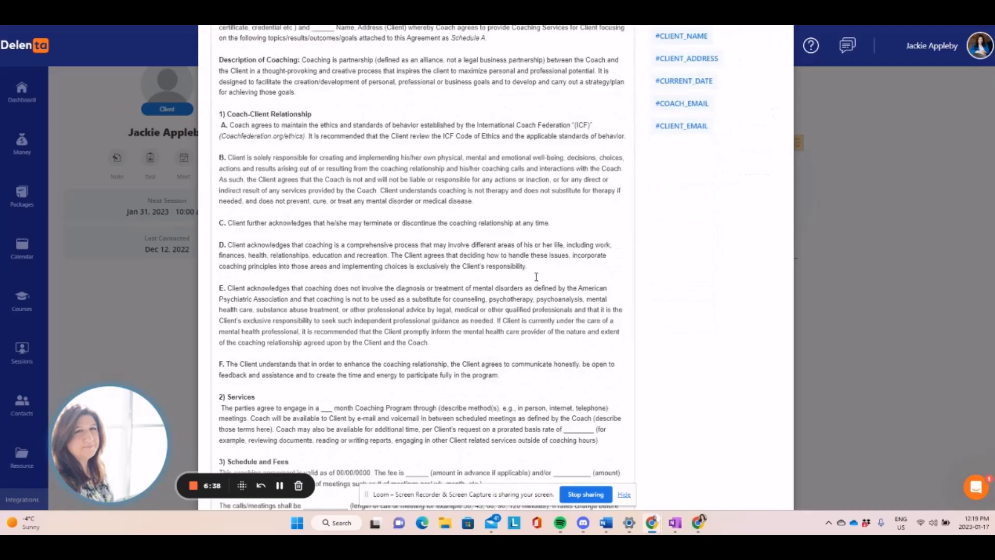
scroll(536, 277, down, 15)
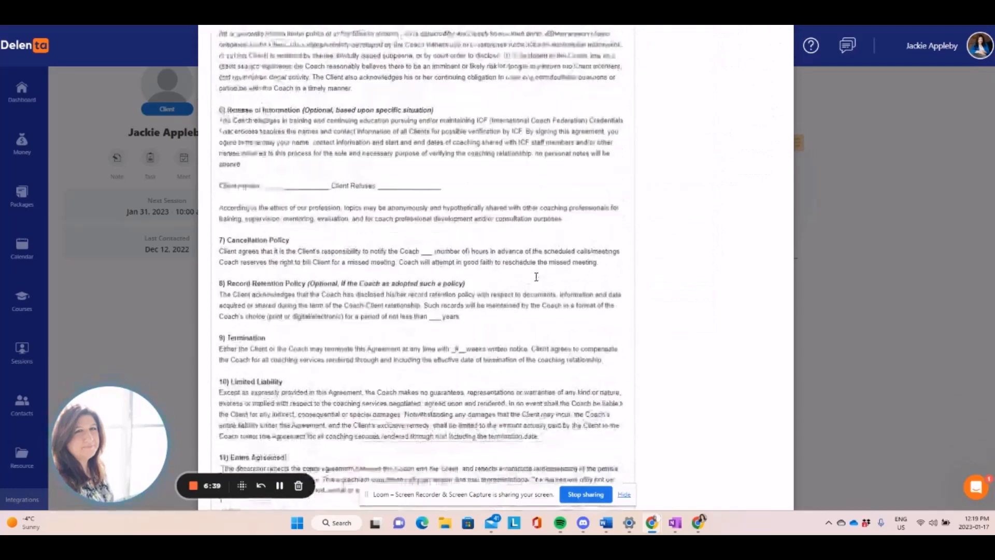
scroll(537, 278, down, 1)
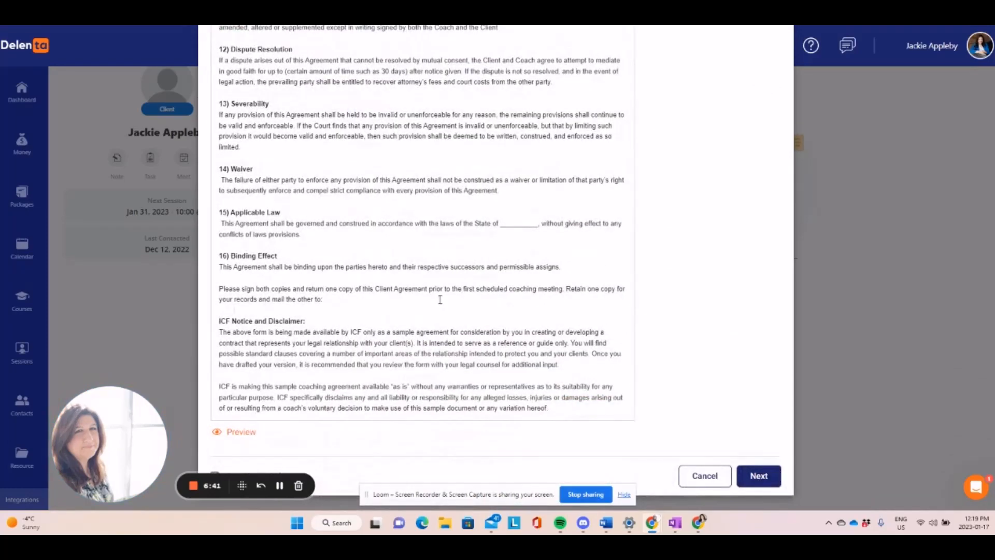
scroll(442, 301, up, 20)
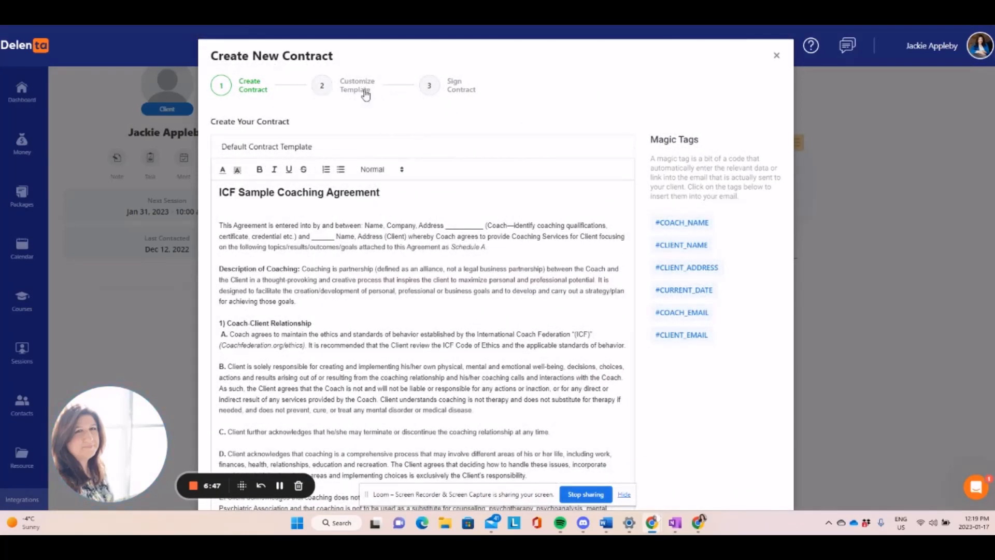
click(777, 57)
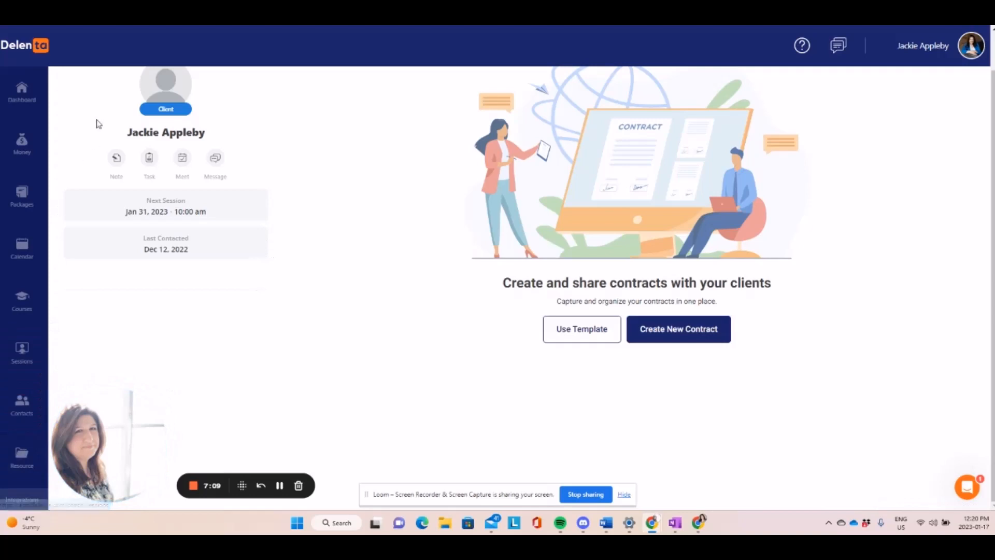
Open the money overview and review its earnings chart, number of clients and earned amount by date.
click(23, 146)
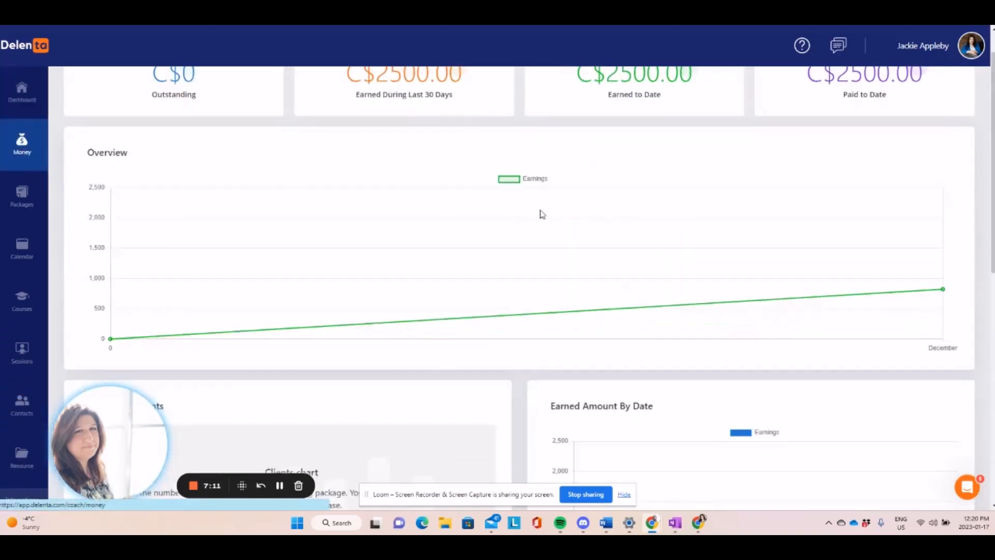
scroll(659, 220, up, 1)
scroll(657, 224, down, 4)
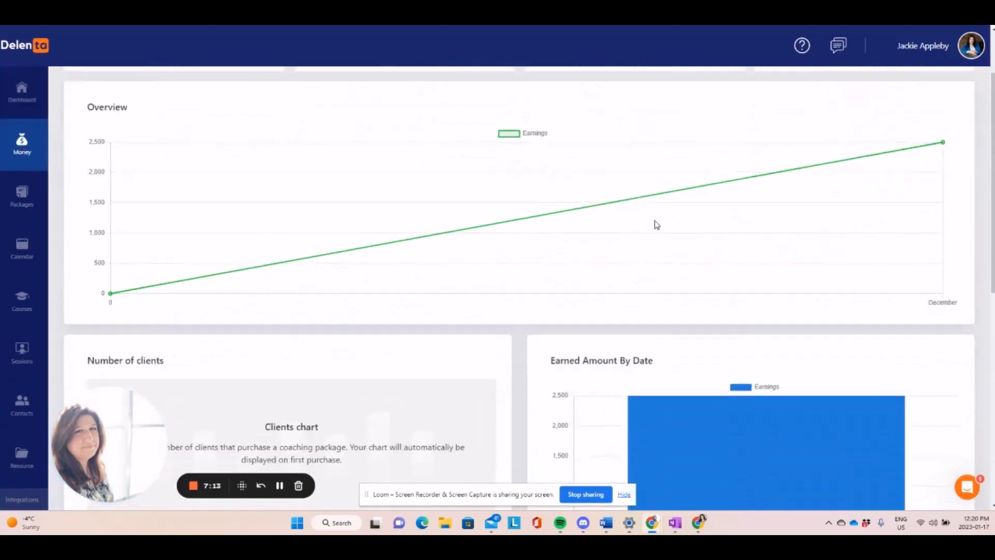
scroll(657, 224, up, 4)
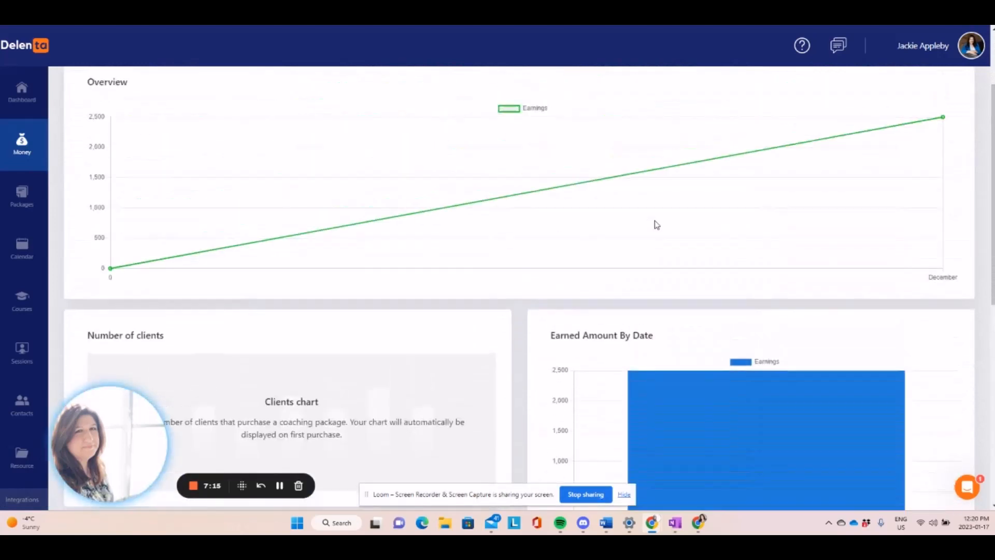
scroll(239, 234, down, 2)
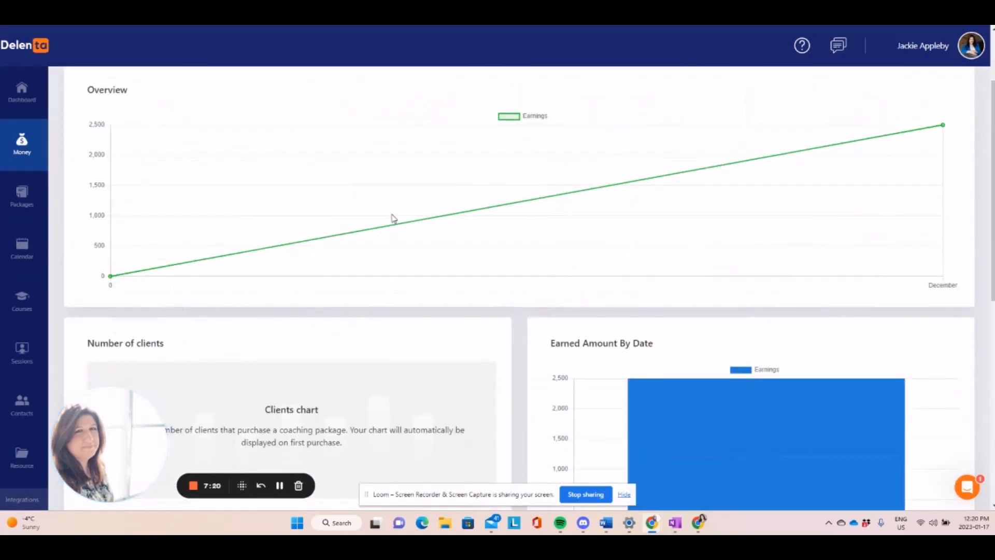
scroll(398, 176, down, 2)
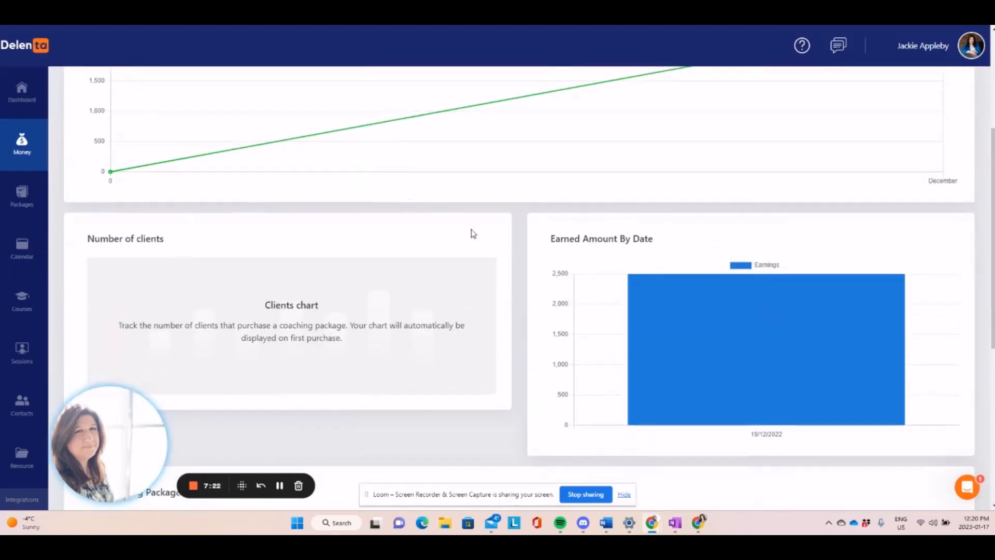
scroll(398, 323, down, 2)
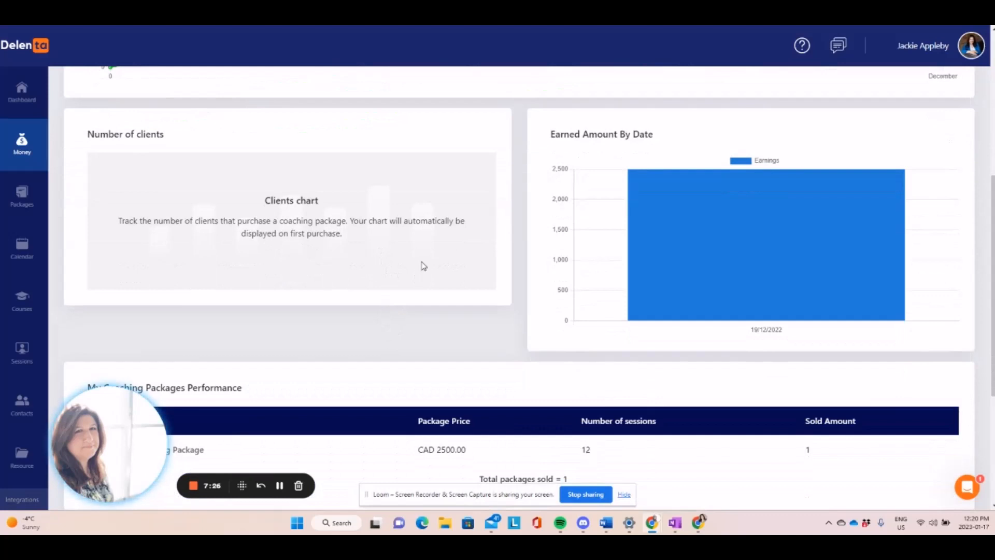
Examine the coaching packages performance table and the free versus paid session sections, and return to the earnings summary.
scroll(423, 265, down, 3)
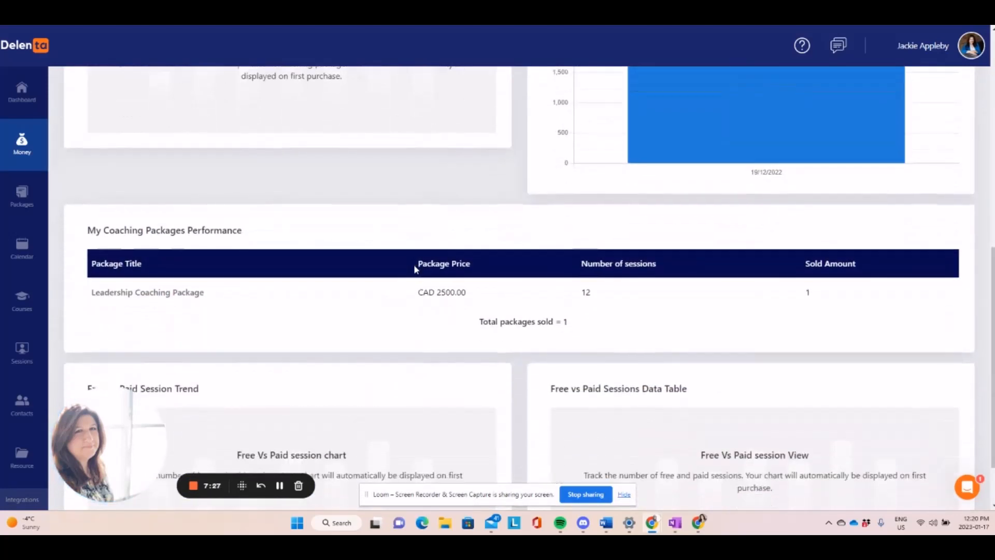
scroll(414, 267, down, 1)
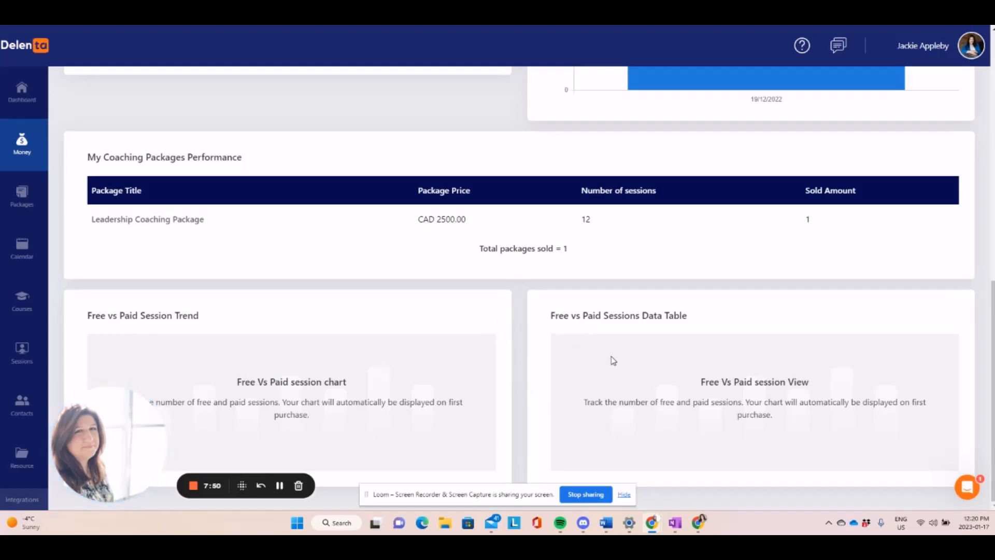
scroll(613, 360, up, 1)
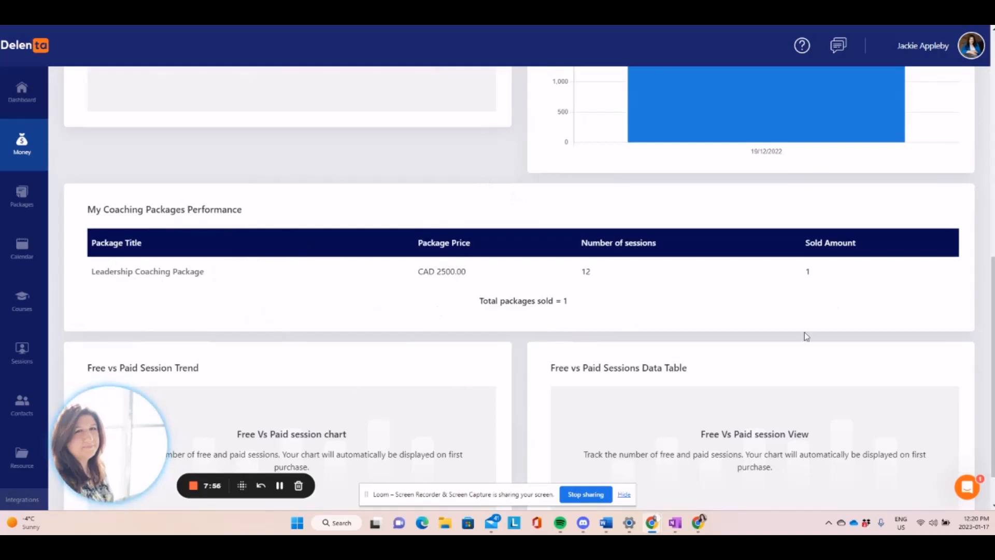
scroll(807, 335, up, 2)
scroll(807, 335, up, 4)
scroll(806, 335, up, 3)
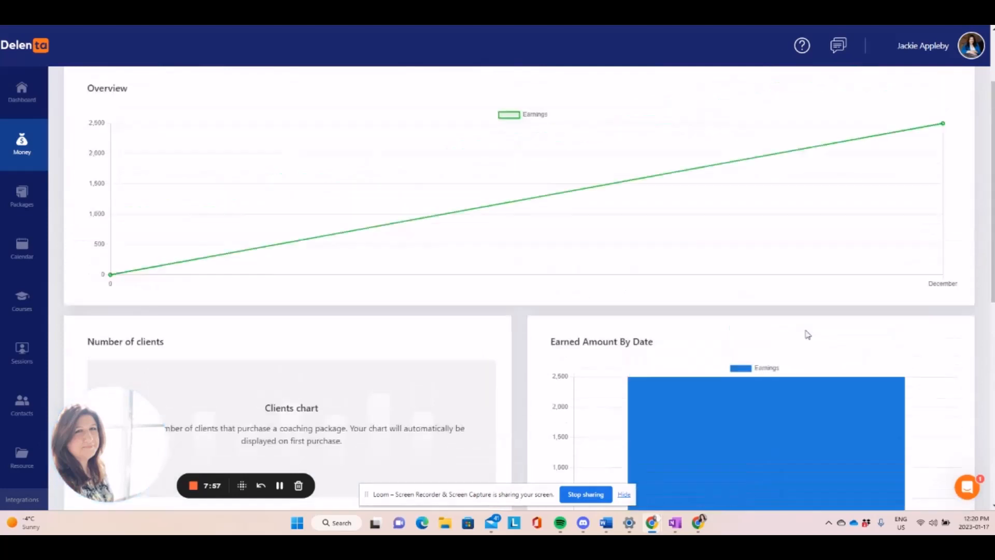
scroll(806, 336, up, 1)
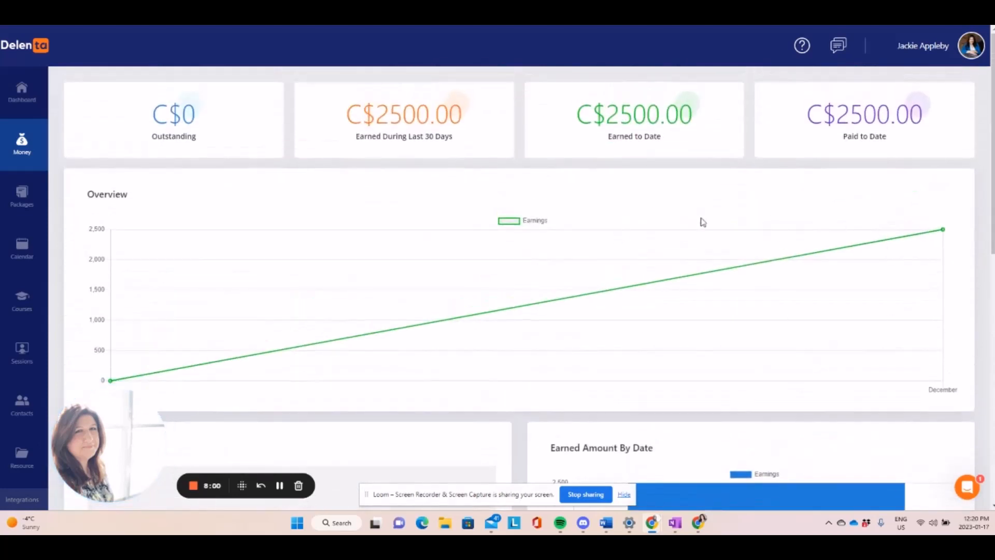
Review the existing coaching packages and open the form for a new one-to-one coaching package.
click(29, 190)
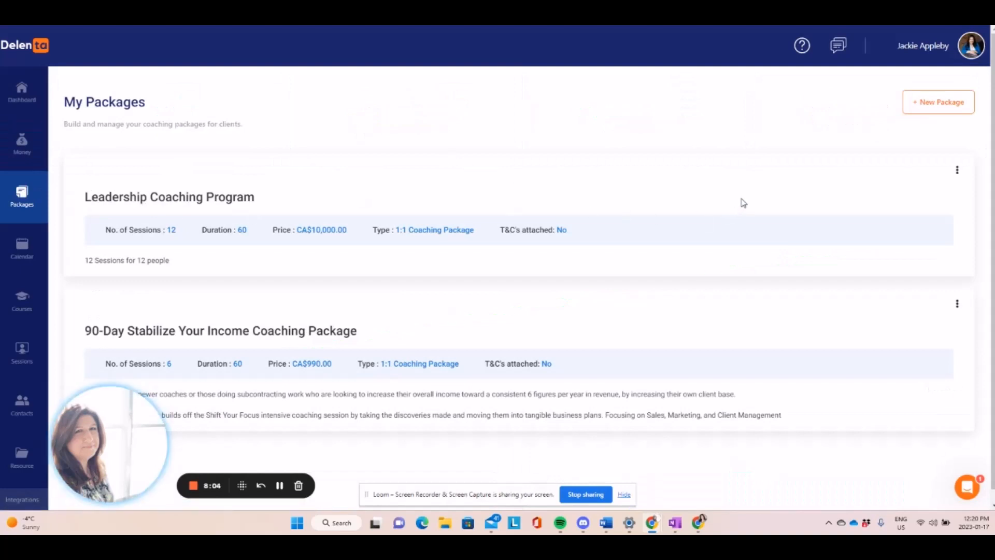
scroll(743, 202, down, 1)
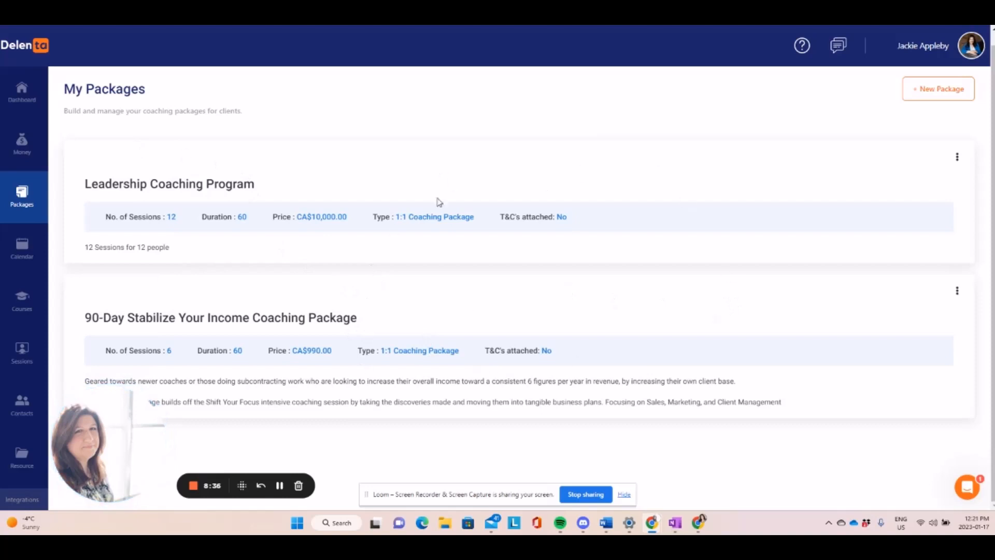
click(950, 93)
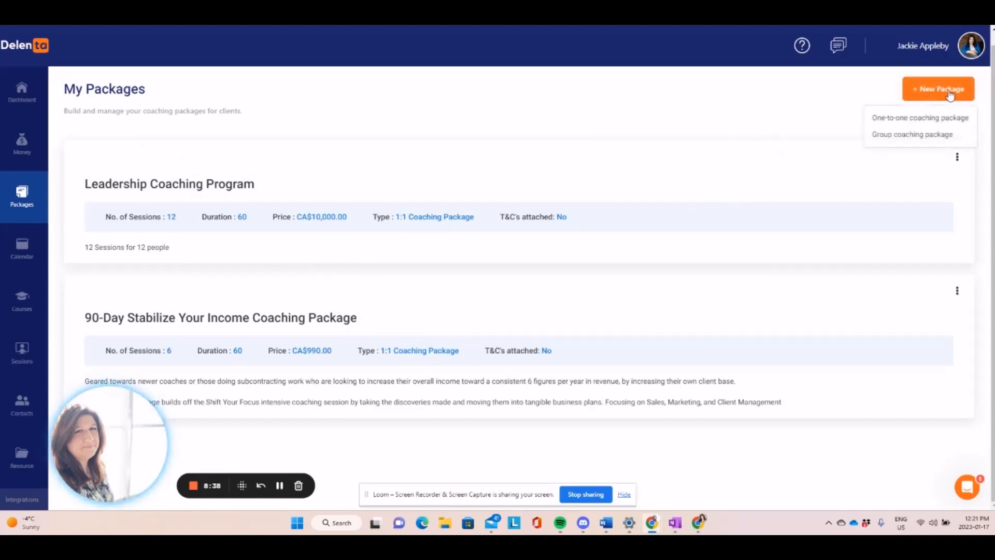
click(901, 122)
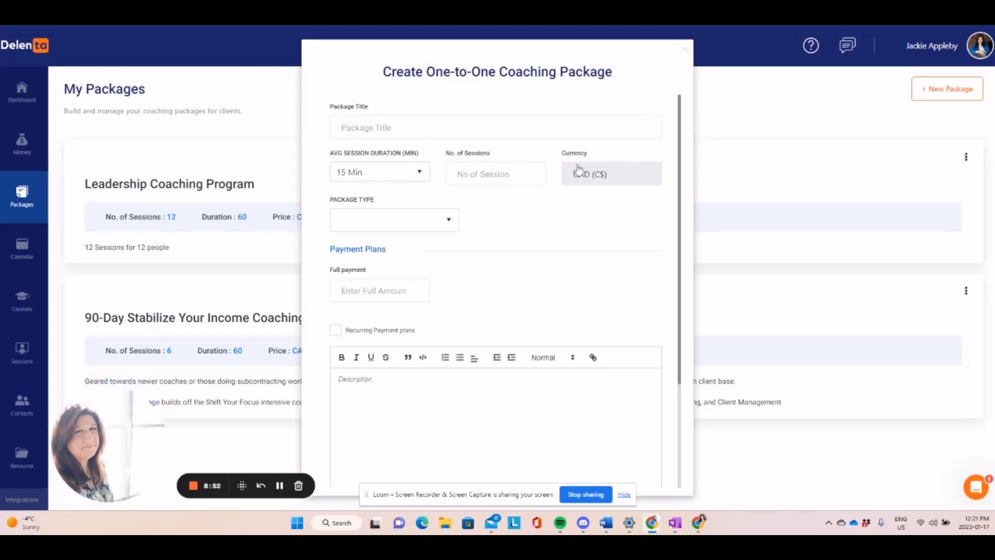
Examine the new package form's package types, payment plans, description and T&C upload without creating a package.
click(419, 224)
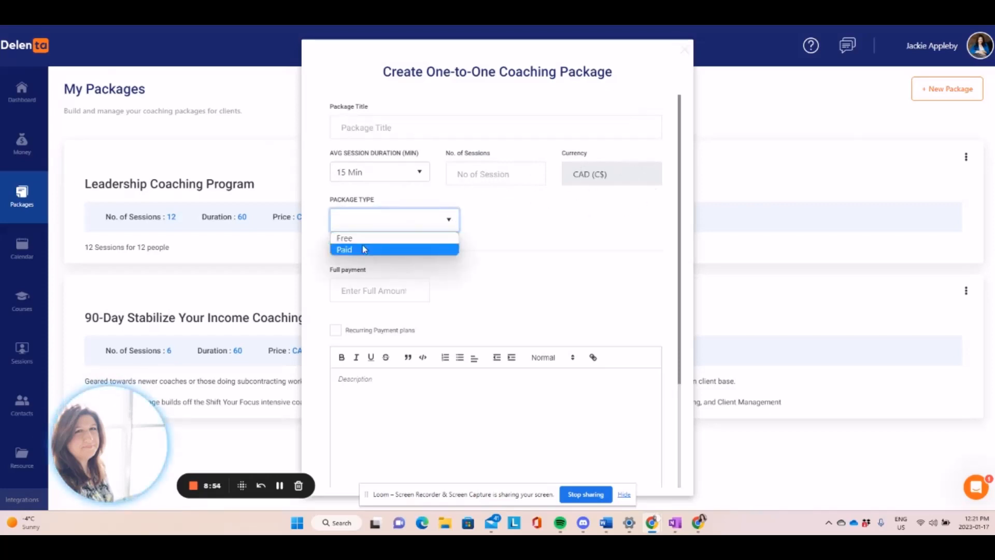
click(493, 227)
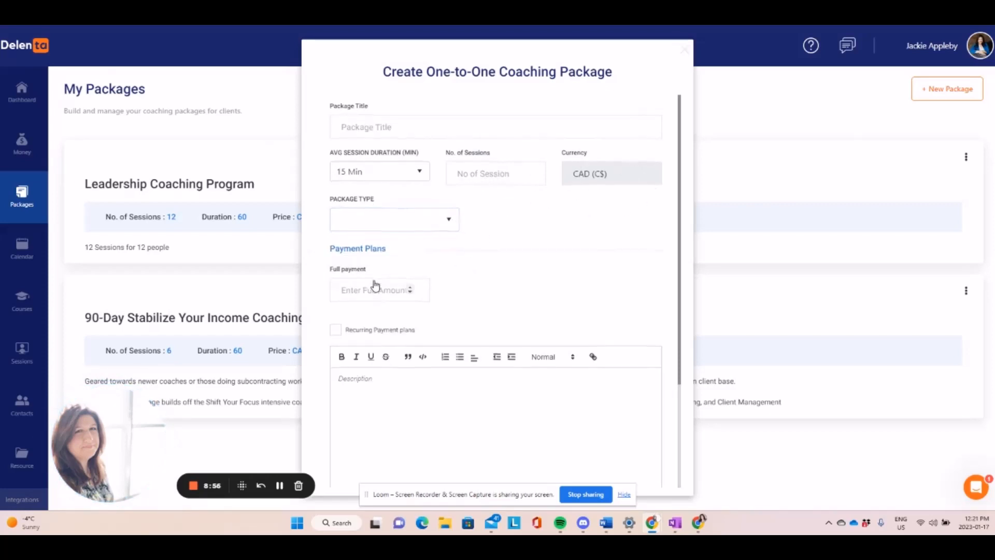
scroll(374, 282, down, 1)
scroll(449, 316, down, 2)
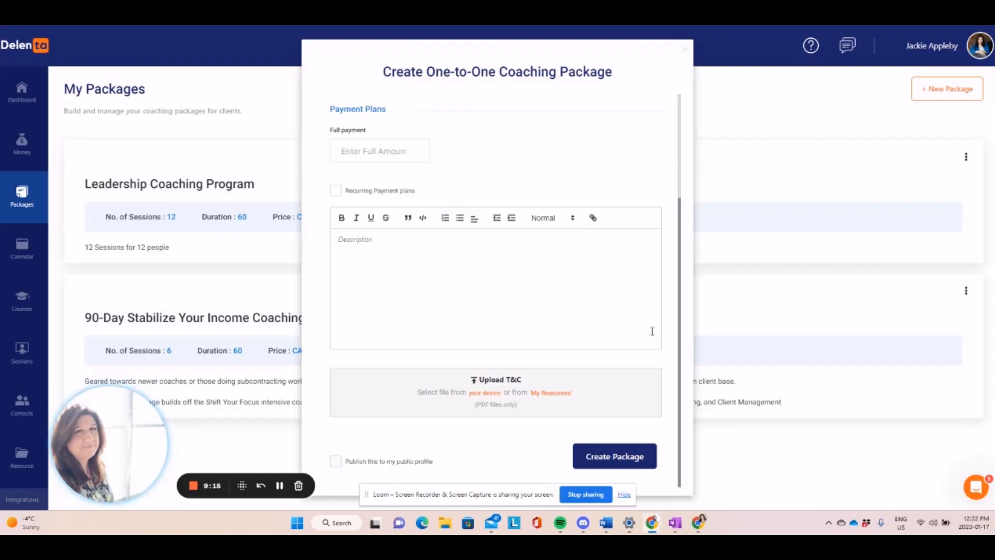
double_click(830, 201)
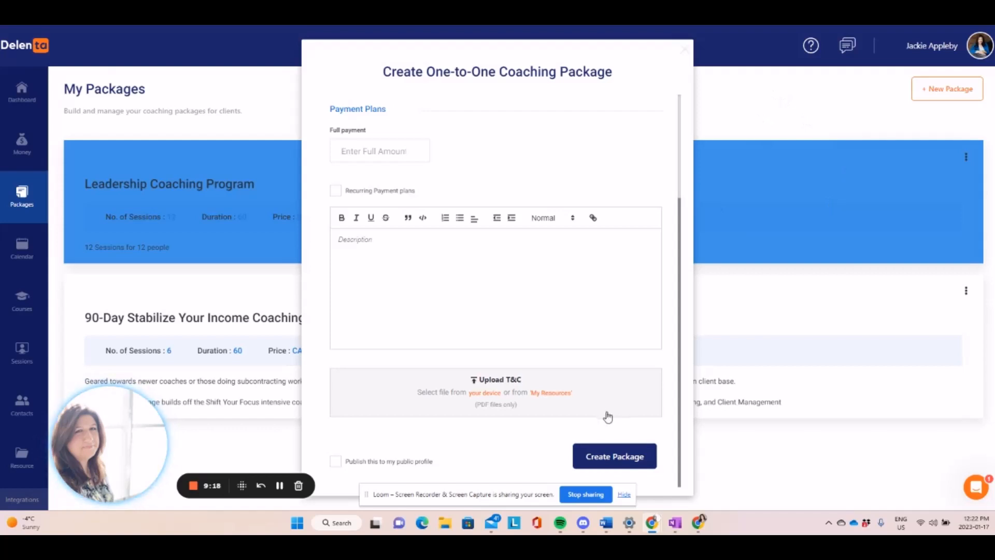
click(626, 495)
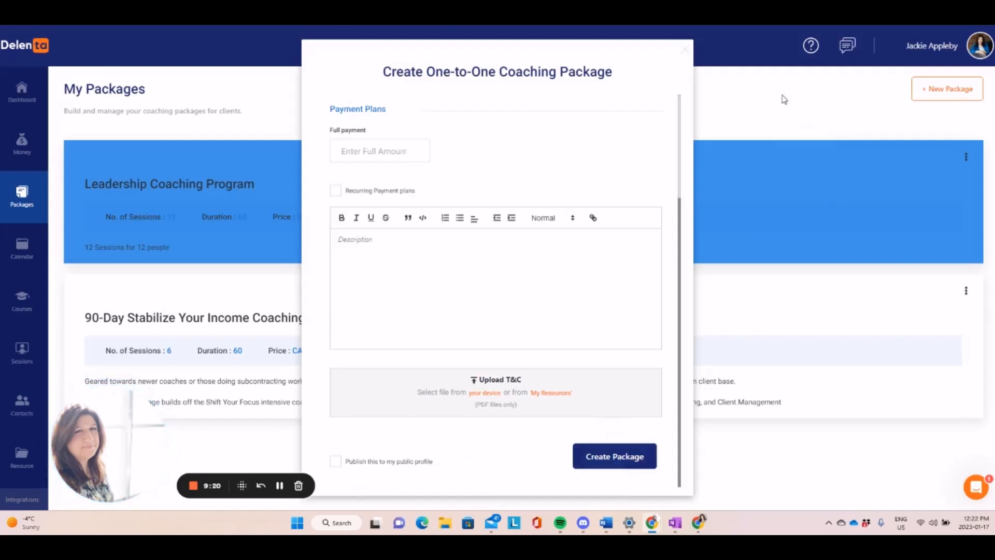
View the calendar and look through the list of courses, including The New Coaches Guide To Business and Leadership 101.
click(21, 249)
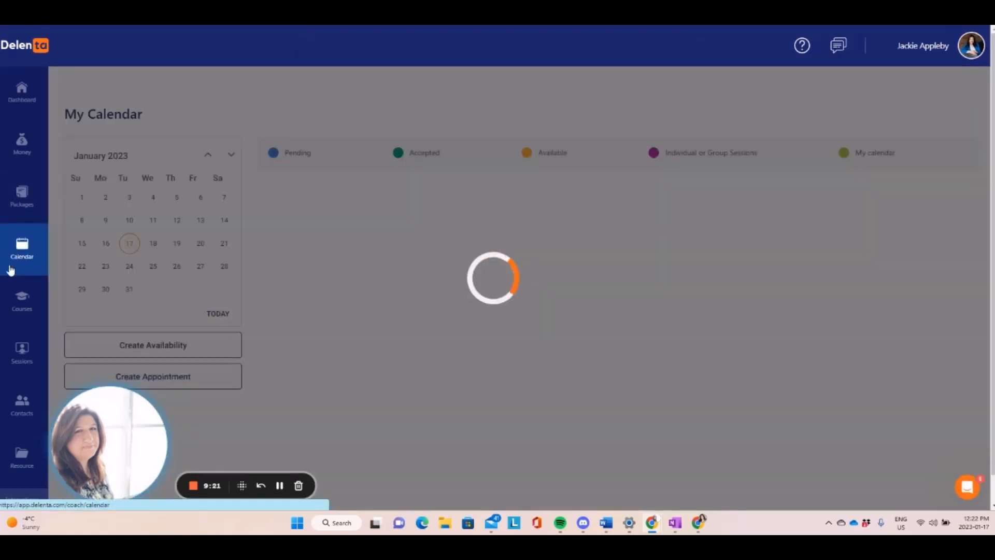
click(22, 306)
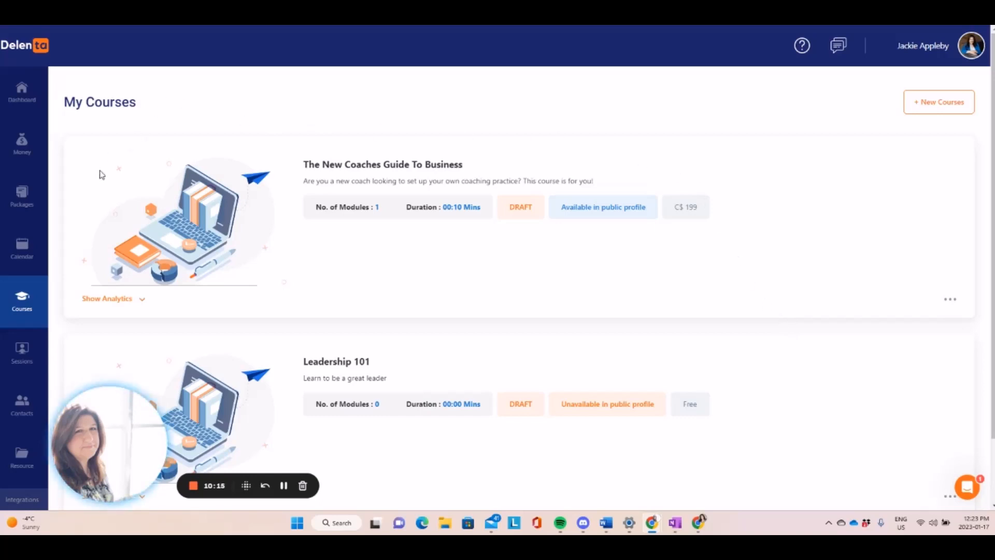
scroll(50, 242, down, 2)
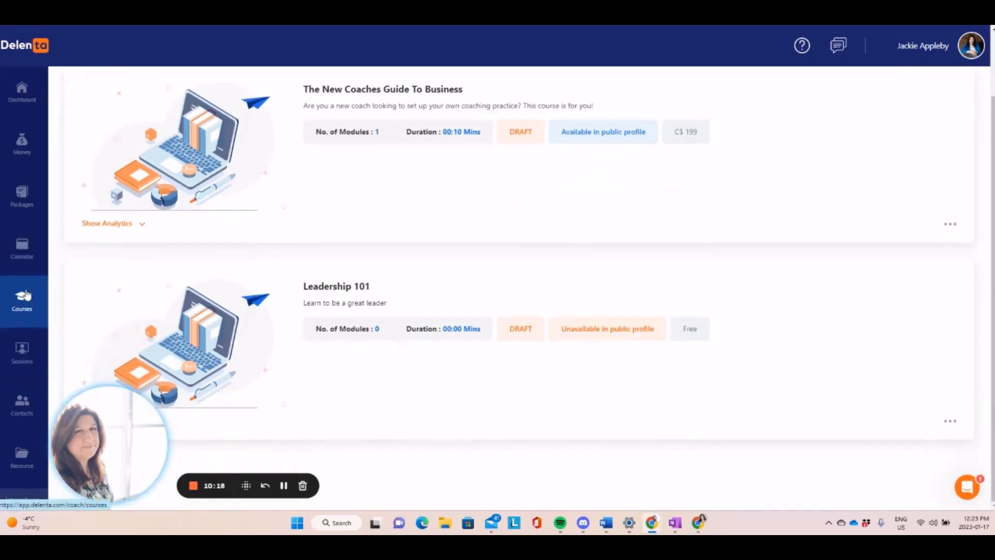
scroll(441, 280, up, 2)
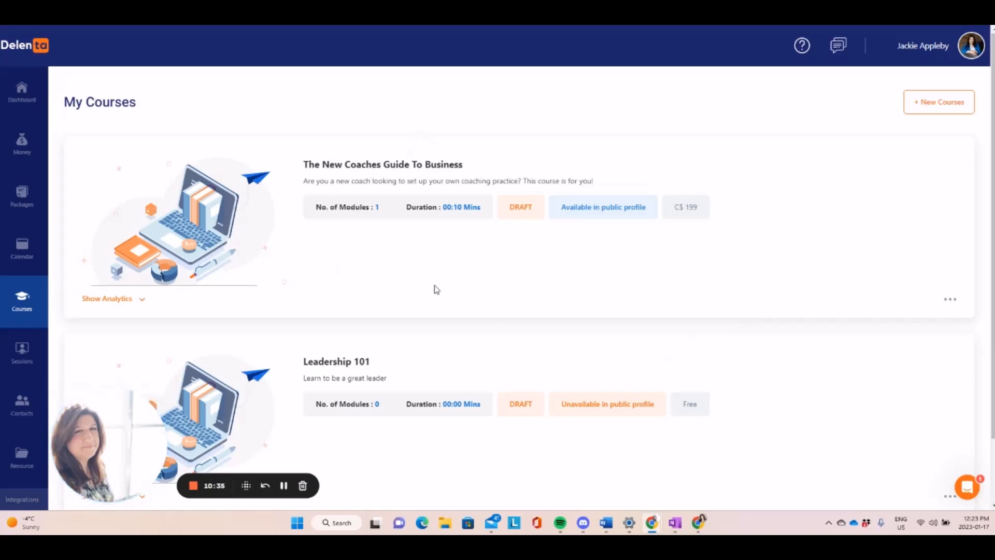
scroll(437, 290, down, 1)
scroll(436, 288, up, 1)
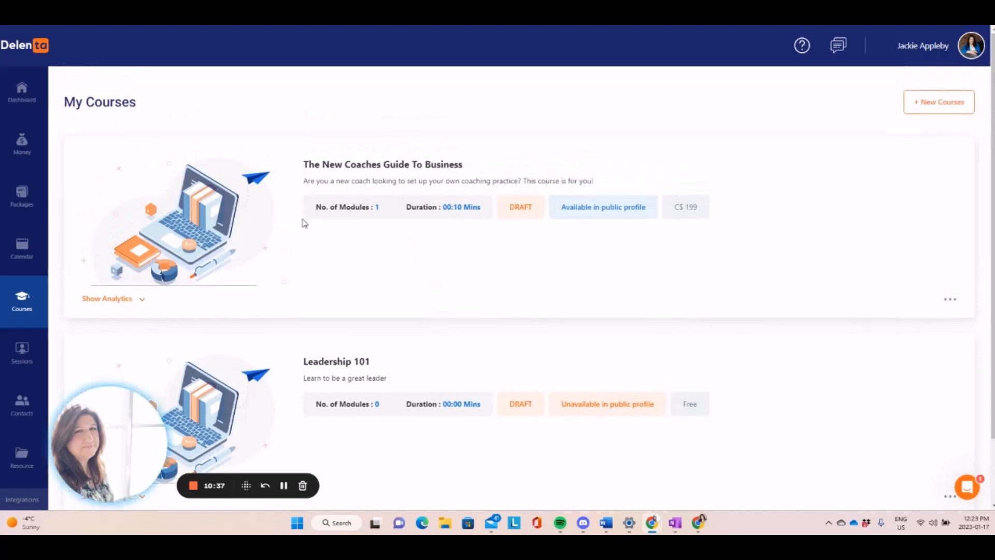
scroll(369, 263, down, 2)
scroll(456, 357, up, 2)
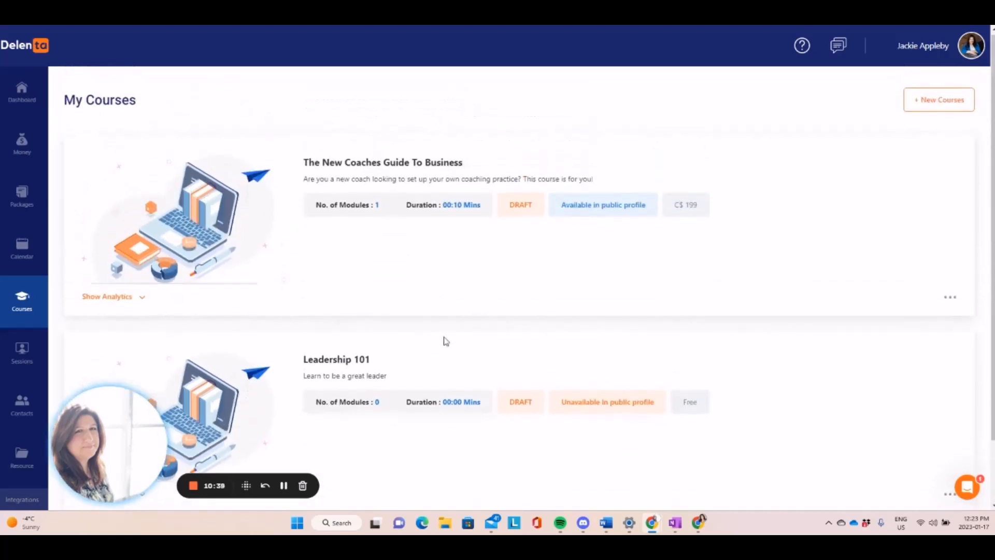
Review the content of The New Coaches Guide To Business course, and view its blank new-section form without adding a section.
click(363, 167)
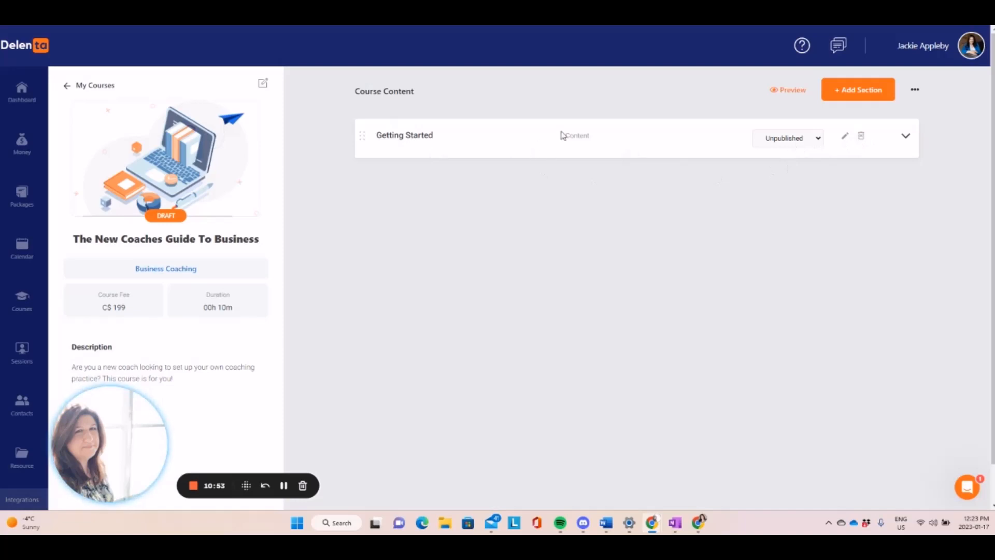
click(863, 91)
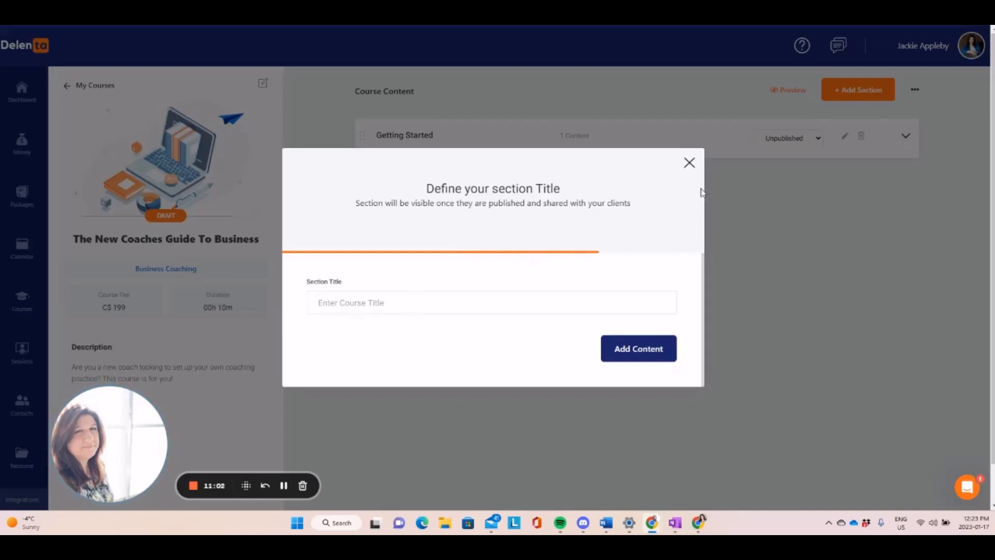
click(690, 164)
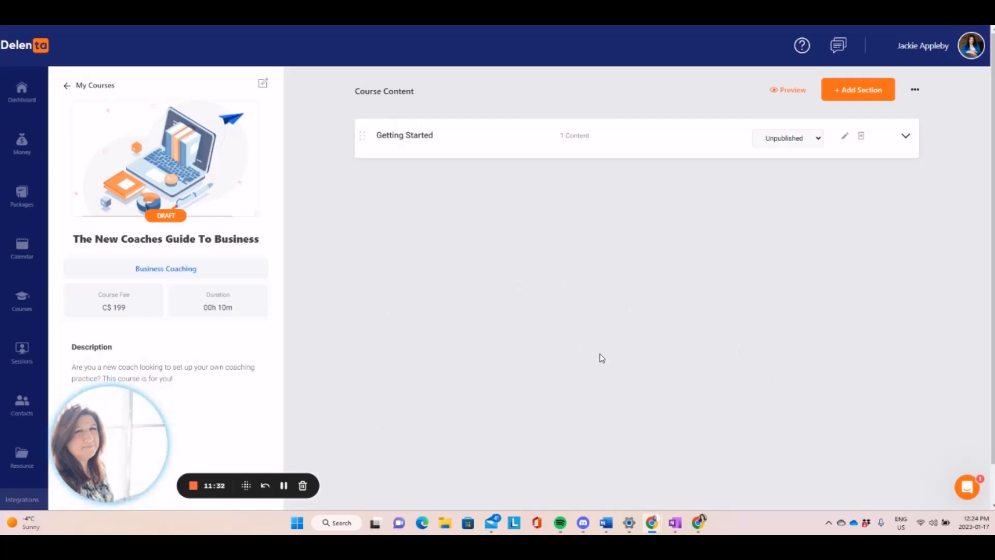
scroll(498, 269, down, 1)
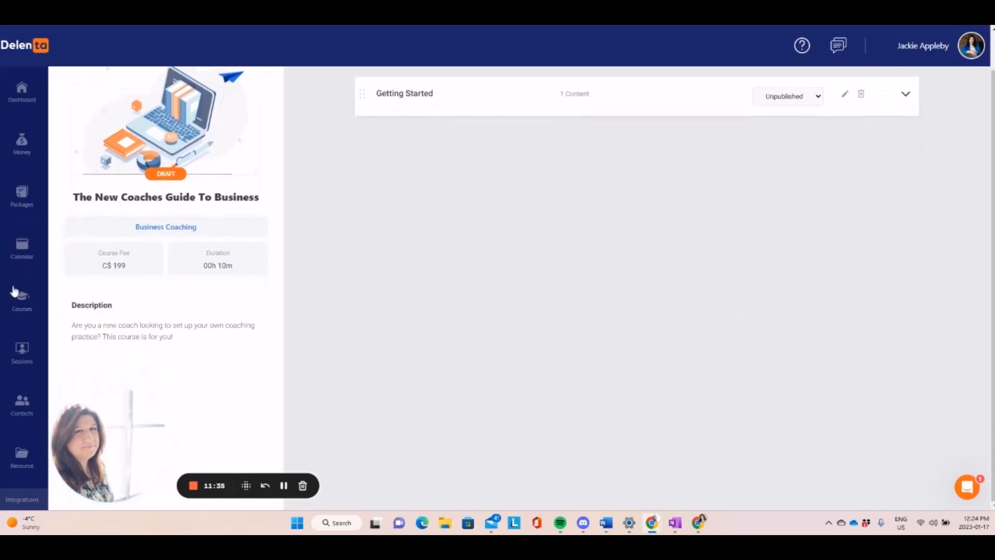
scroll(505, 337, up, 1)
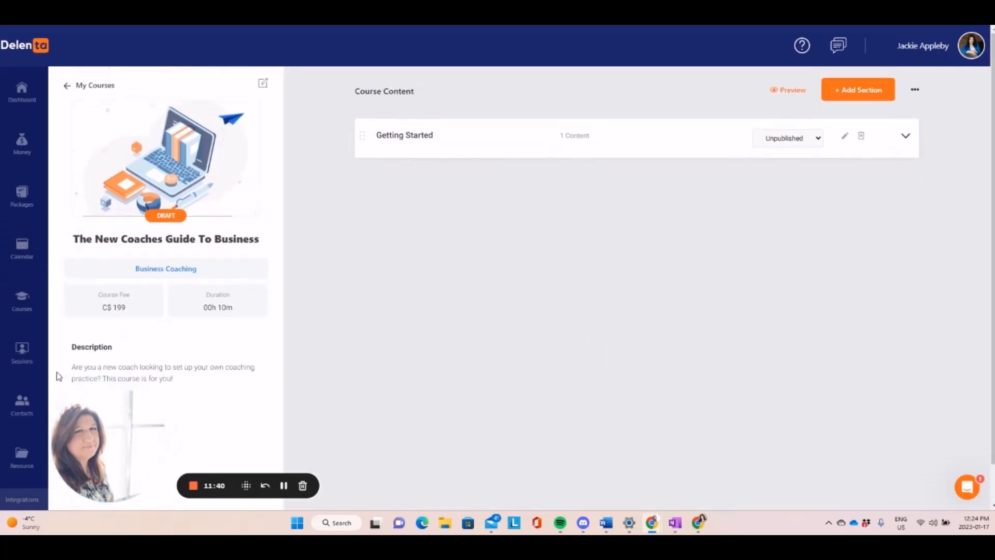
View the one-to-one sessions page and open the coaching logs at the coaching hours summary.
click(22, 354)
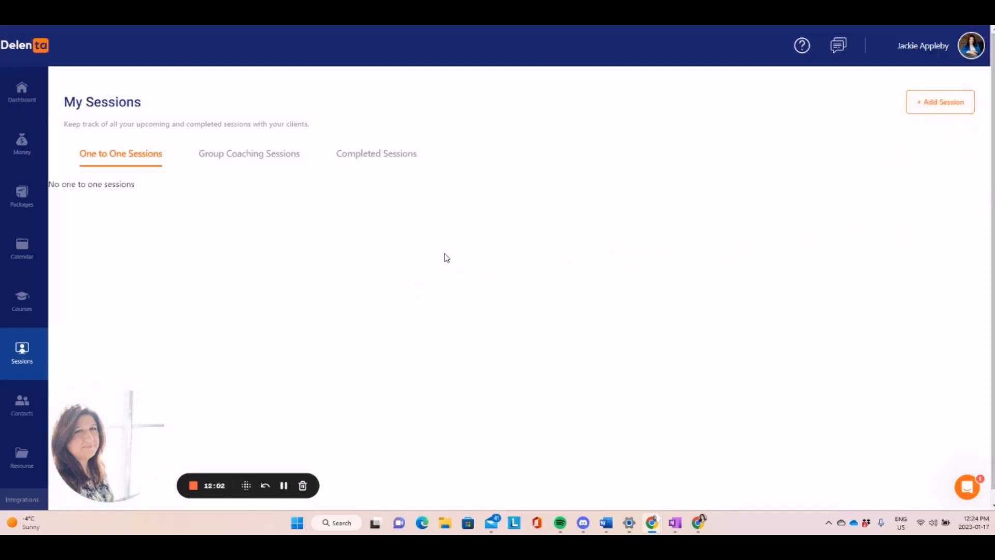
scroll(447, 259, down, 1)
scroll(633, 244, up, 1)
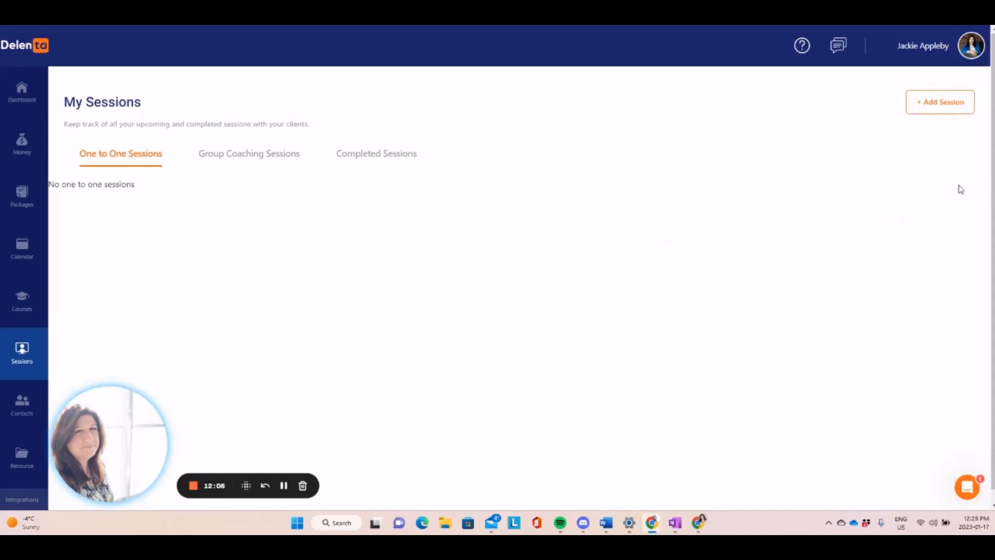
click(975, 47)
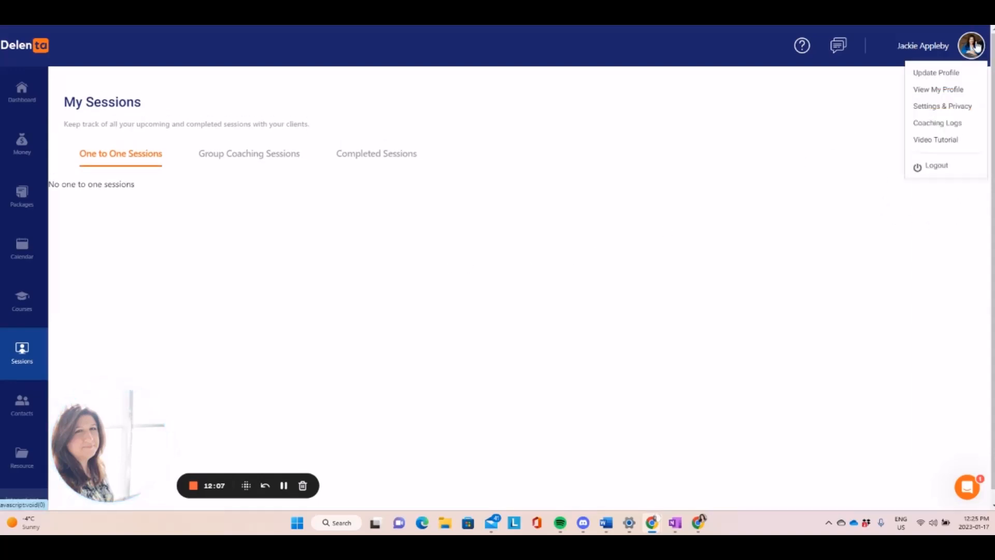
click(938, 124)
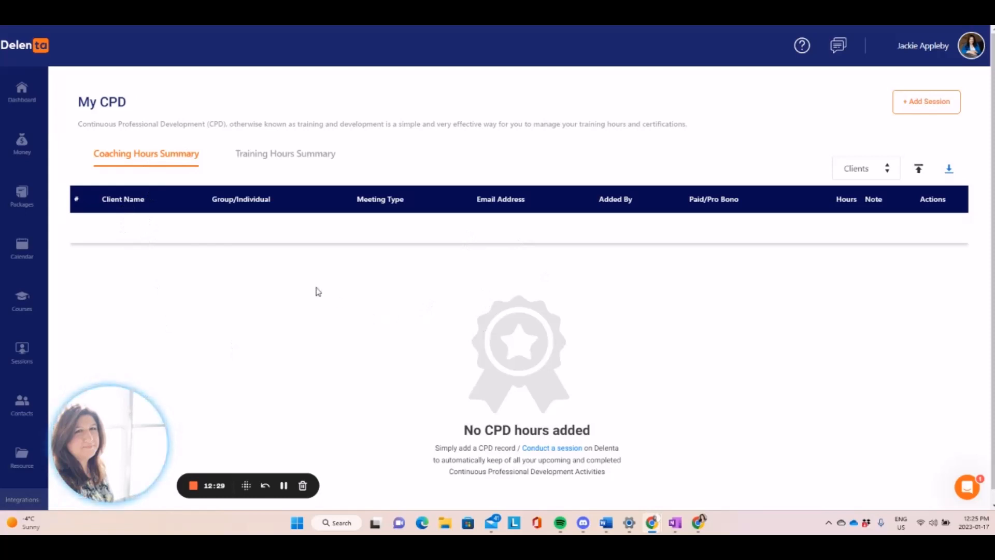
View the training hours summary in the coaching logs, and open the My Resources page.
click(260, 158)
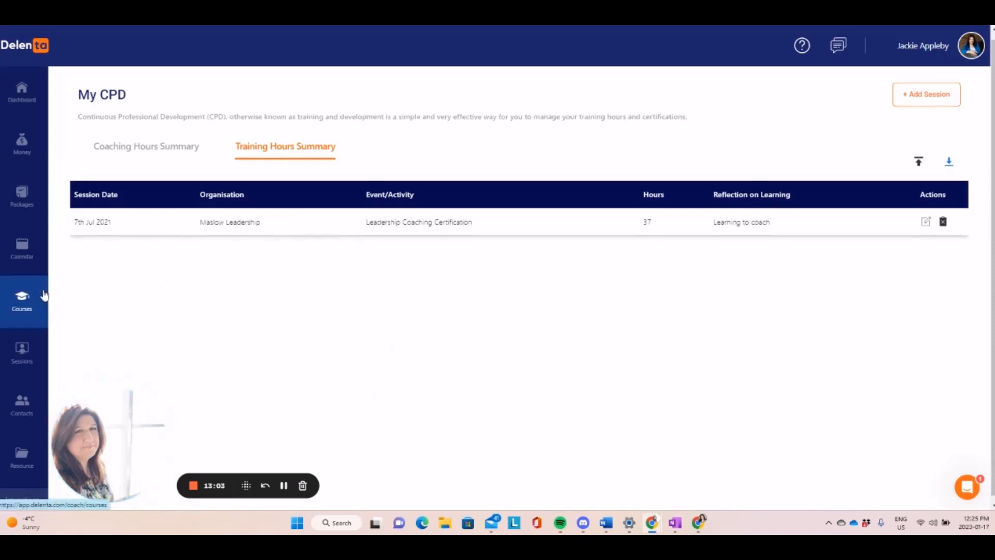
click(22, 458)
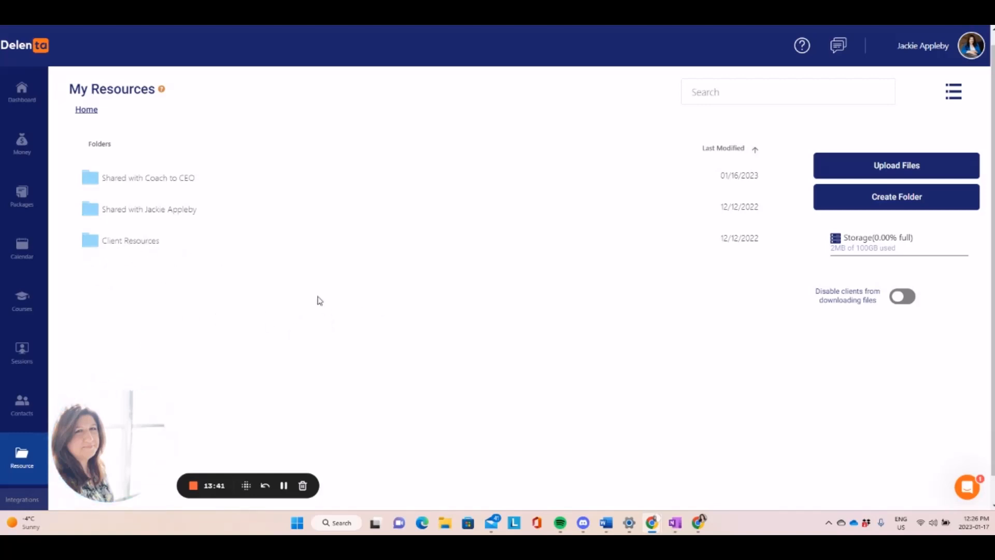
Examine the management options and details of the Client Resources folder and the folder shared with the coach, leaving no folder selected.
click(147, 244)
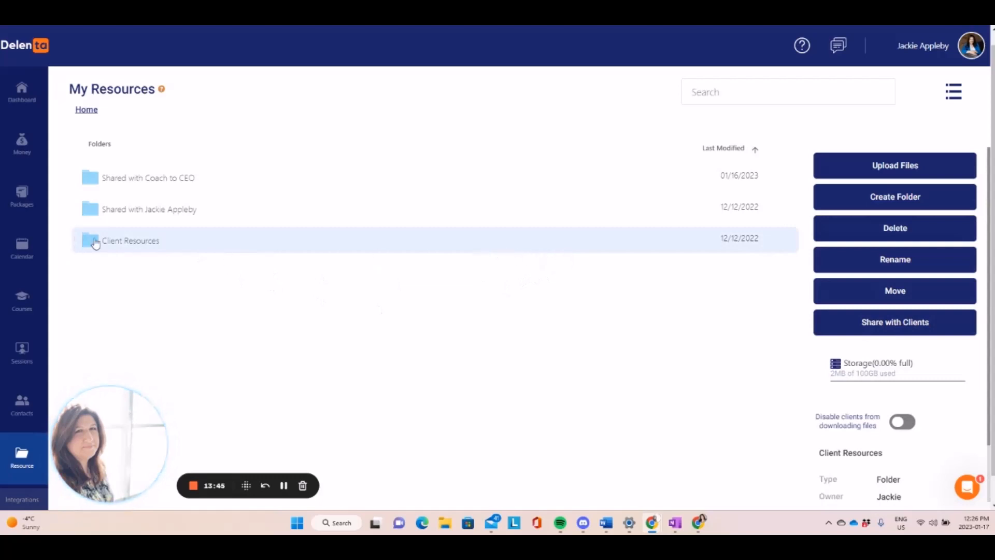
scroll(491, 244, down, 1)
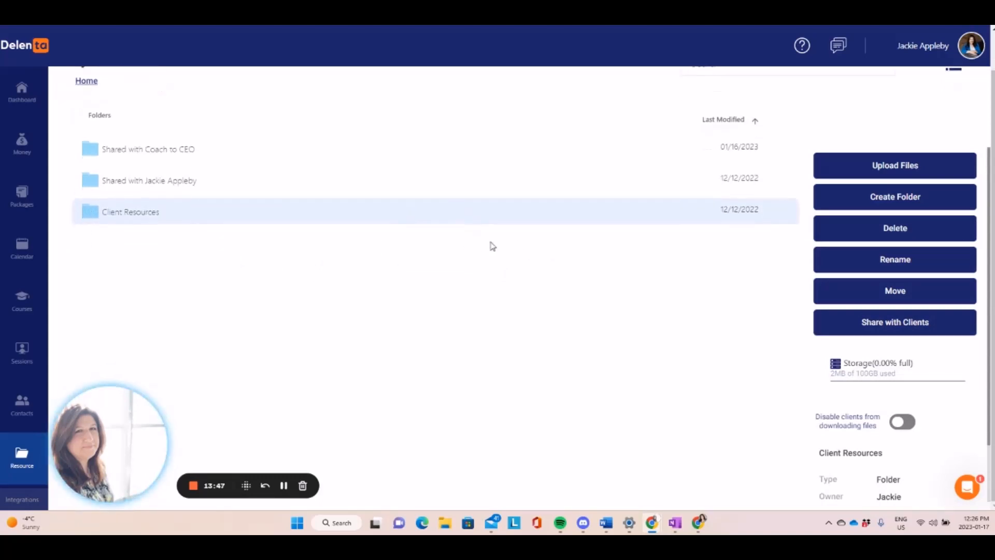
scroll(906, 346, down, 1)
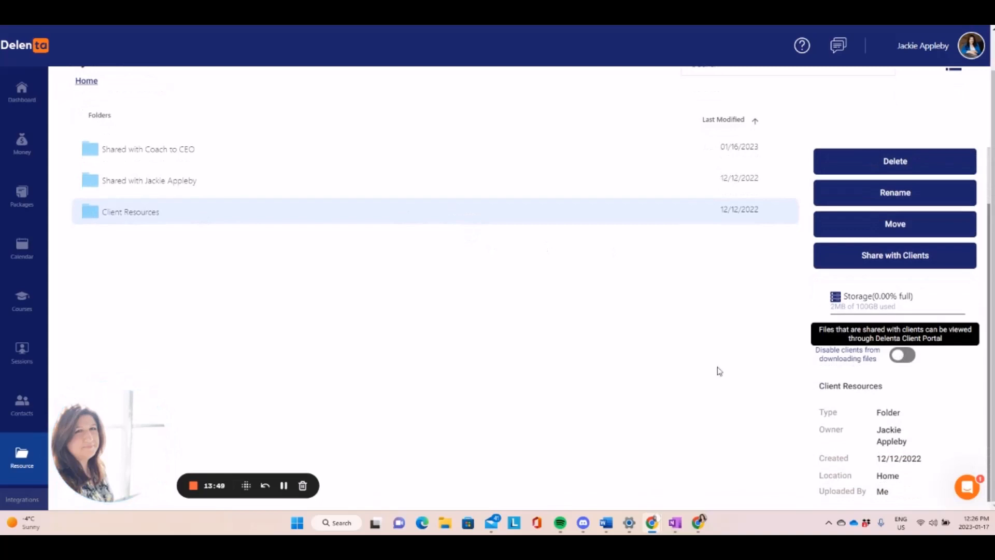
scroll(570, 342, up, 2)
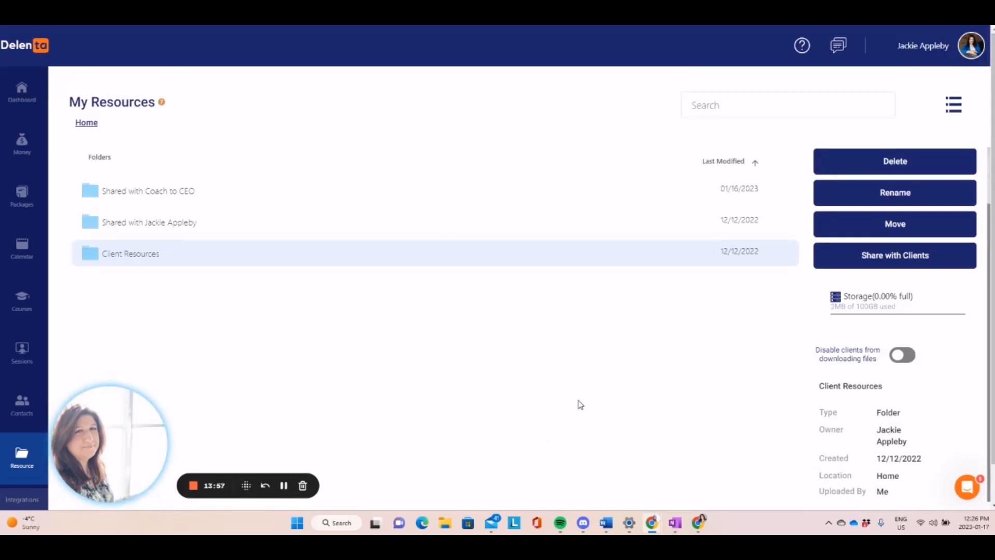
click(161, 225)
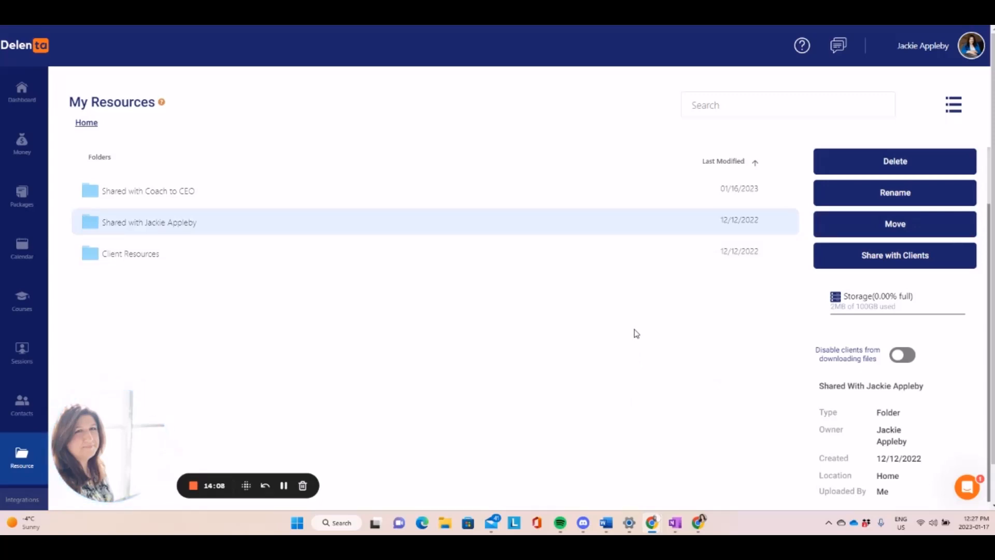
click(307, 476)
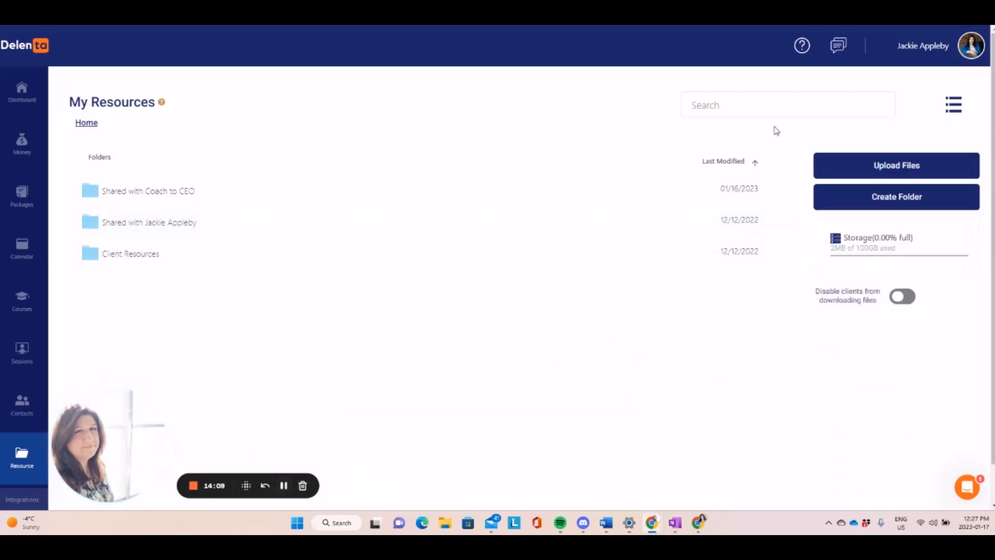
Open the coach's profile for updating and look over the public landing page customization, banner and introduction sections.
click(975, 55)
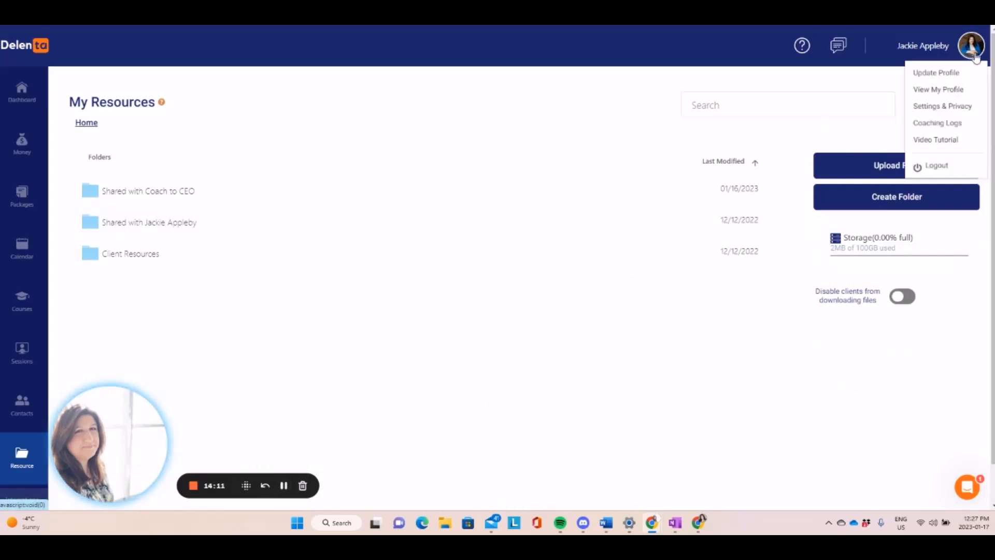
click(933, 75)
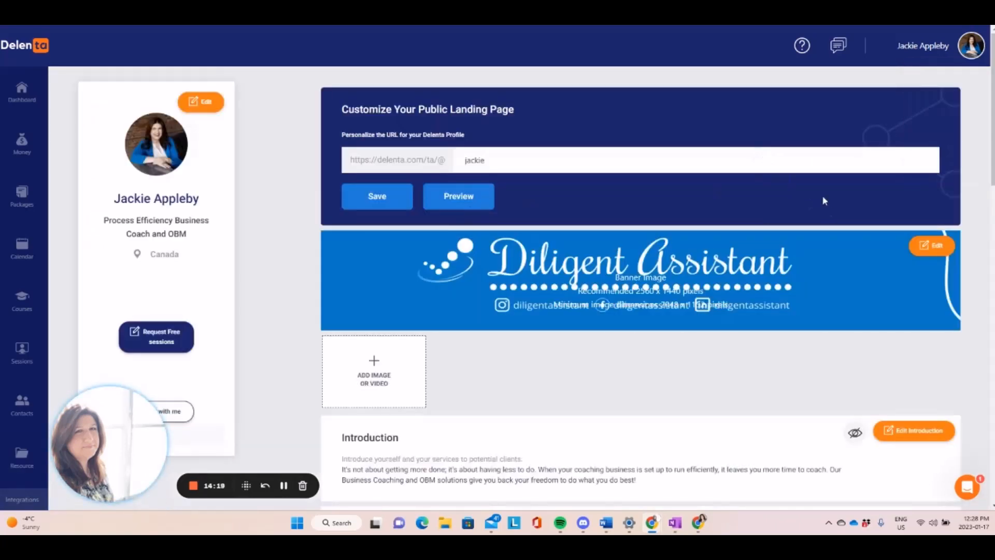
scroll(807, 205, down, 2)
scroll(832, 182, up, 2)
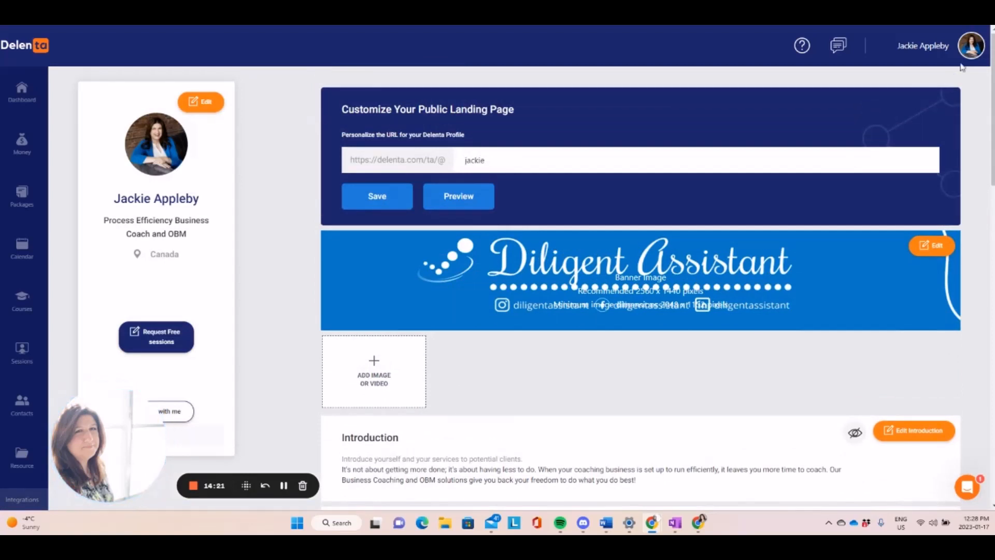
View the coach's public profile, examining the banner, profile card, introduction and free Discovery session calendar.
mouse_move(970, 51)
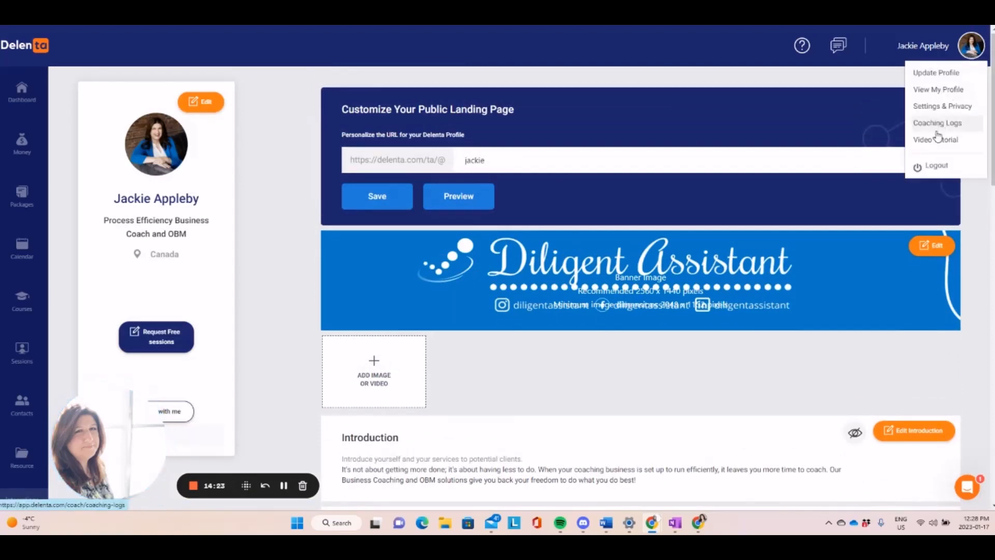
click(937, 92)
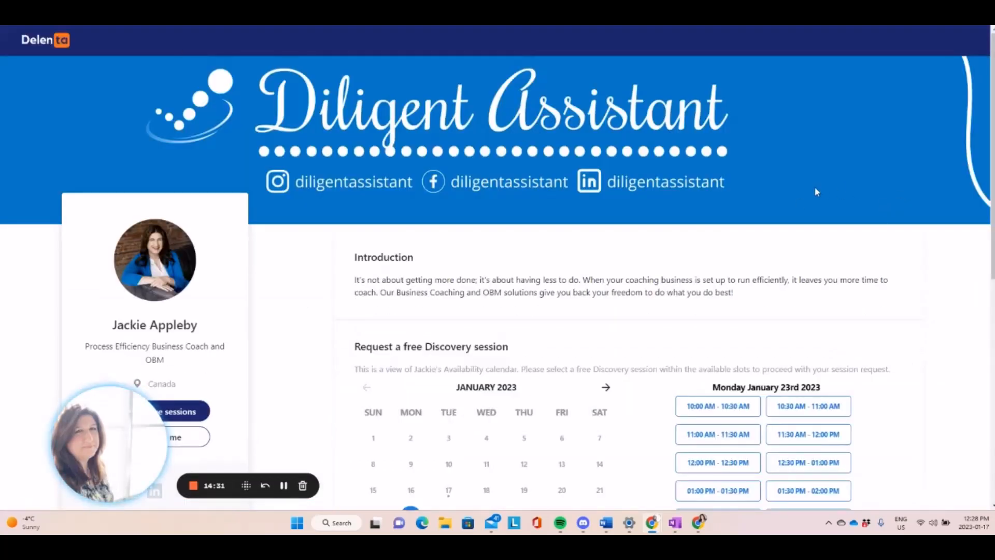
scroll(816, 199, down, 1)
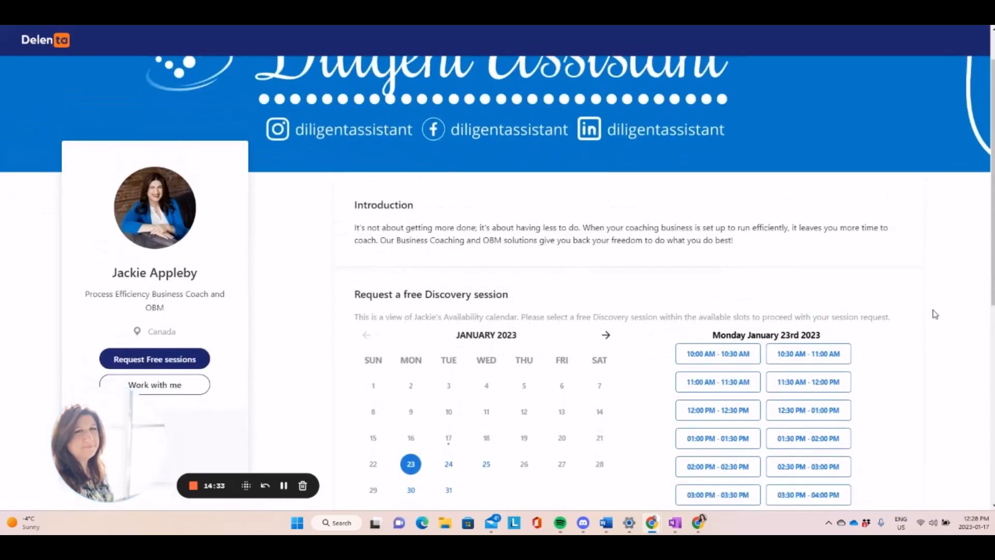
scroll(928, 308, up, 1)
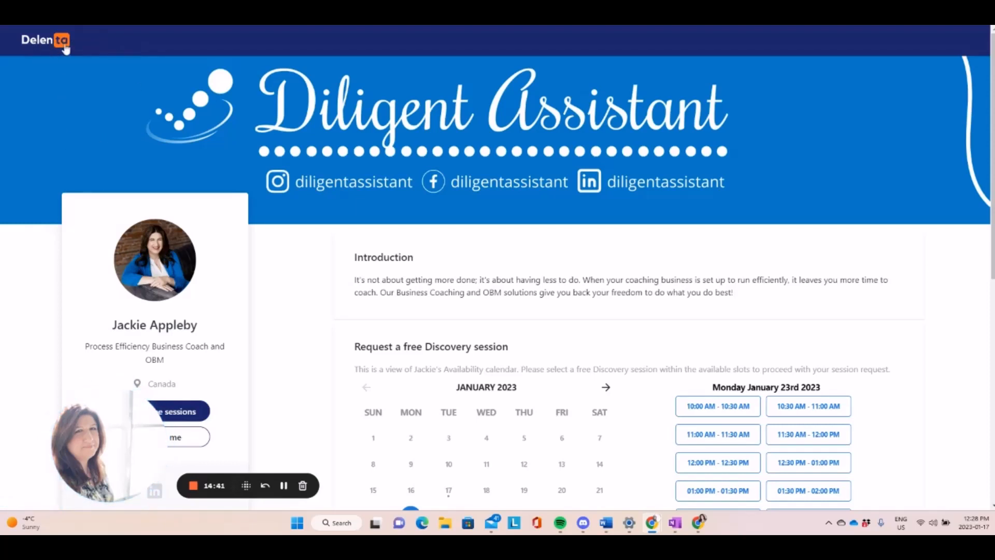
scroll(61, 155, down, 2)
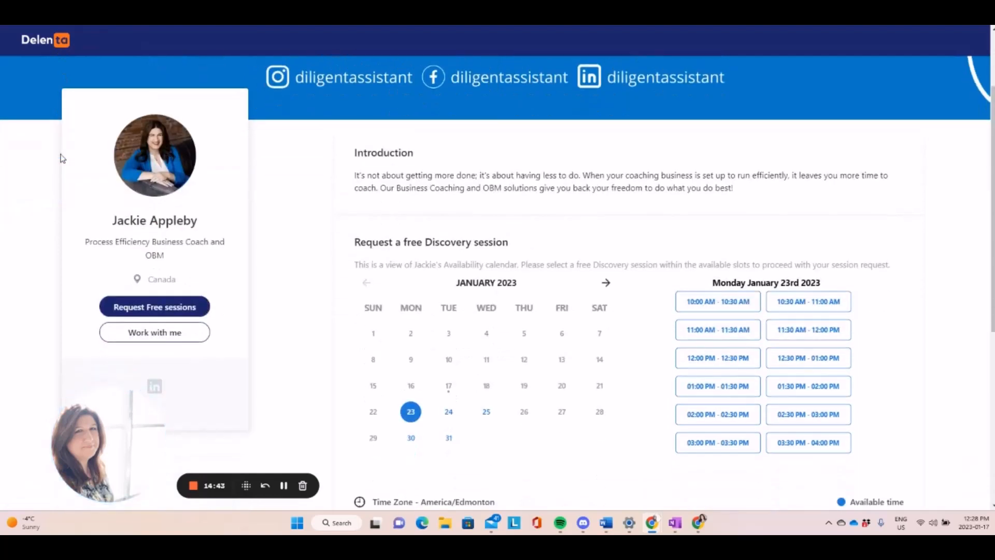
scroll(155, 166, up, 1)
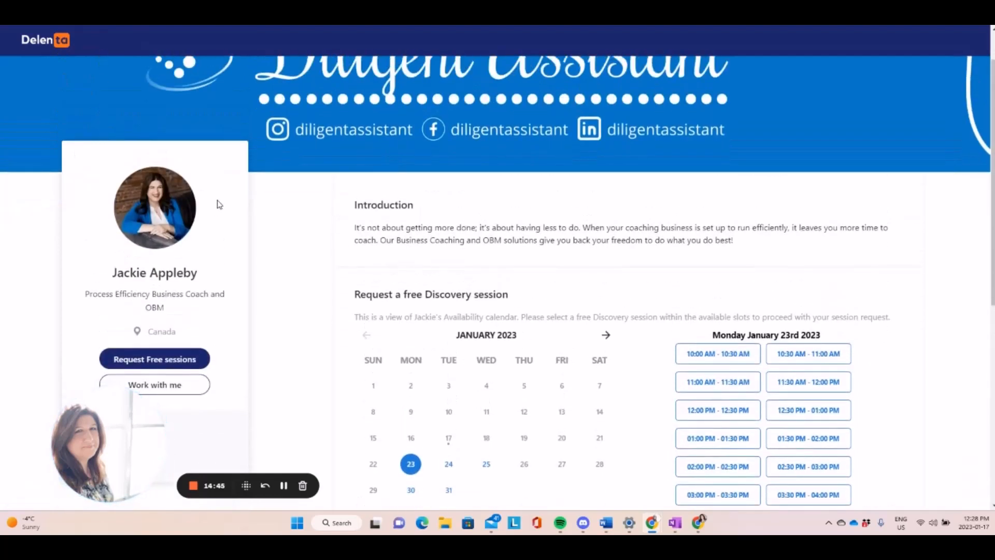
scroll(220, 204, down, 2)
scroll(213, 192, down, 2)
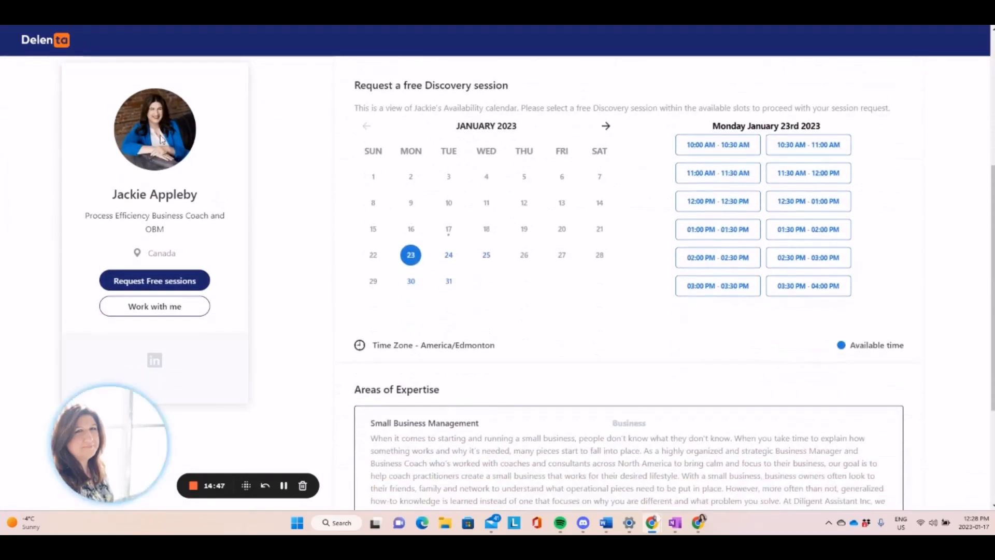
scroll(222, 275, up, 3)
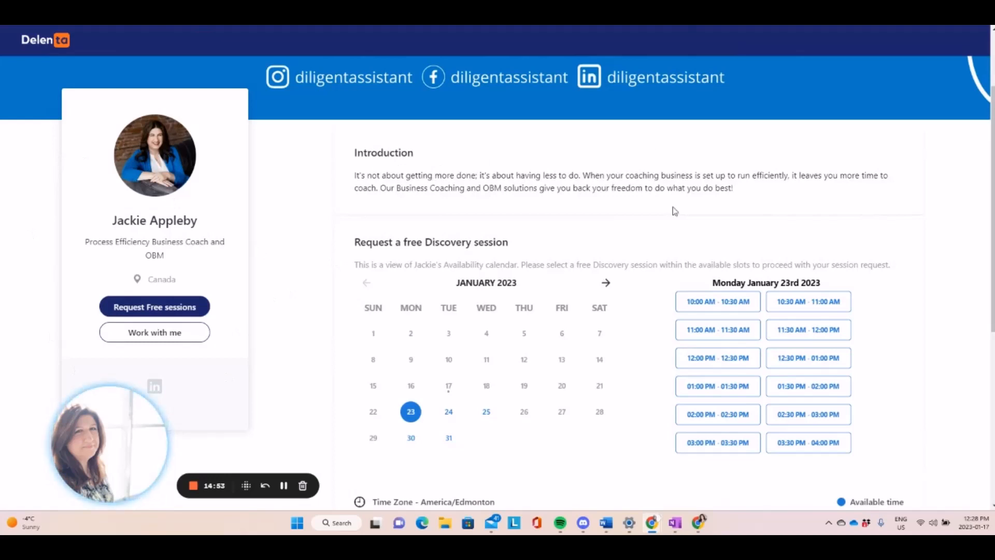
Read through the public profile from the Discovery session availability down to Areas of Expertise and the closing quote.
scroll(676, 210, down, 1)
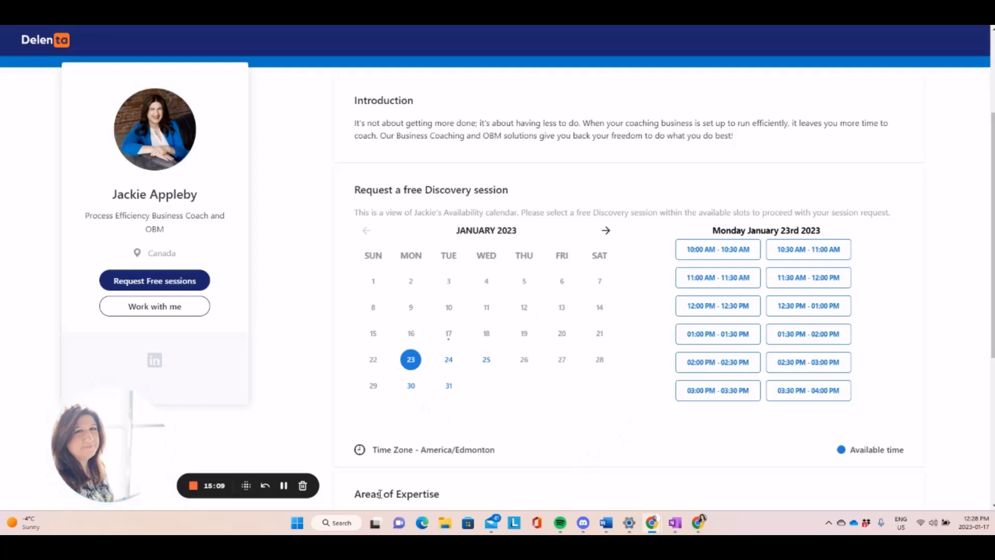
scroll(519, 408, down, 1)
scroll(519, 408, down, 1)
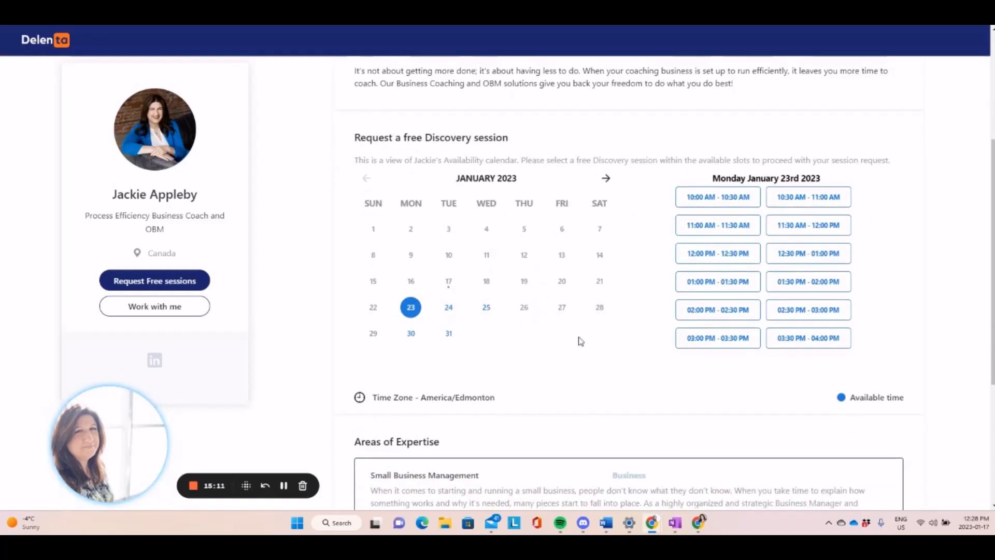
scroll(602, 339, down, 1)
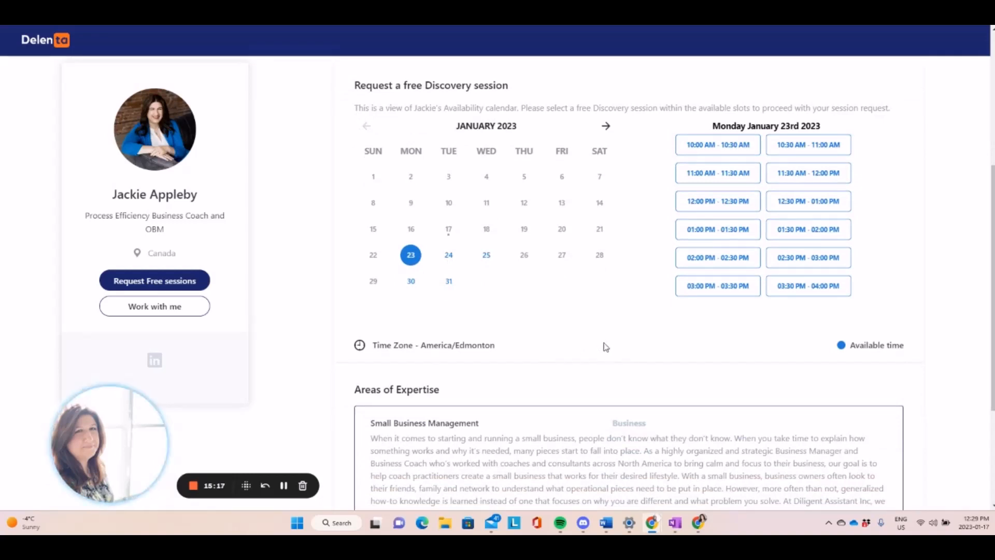
scroll(620, 351, down, 1)
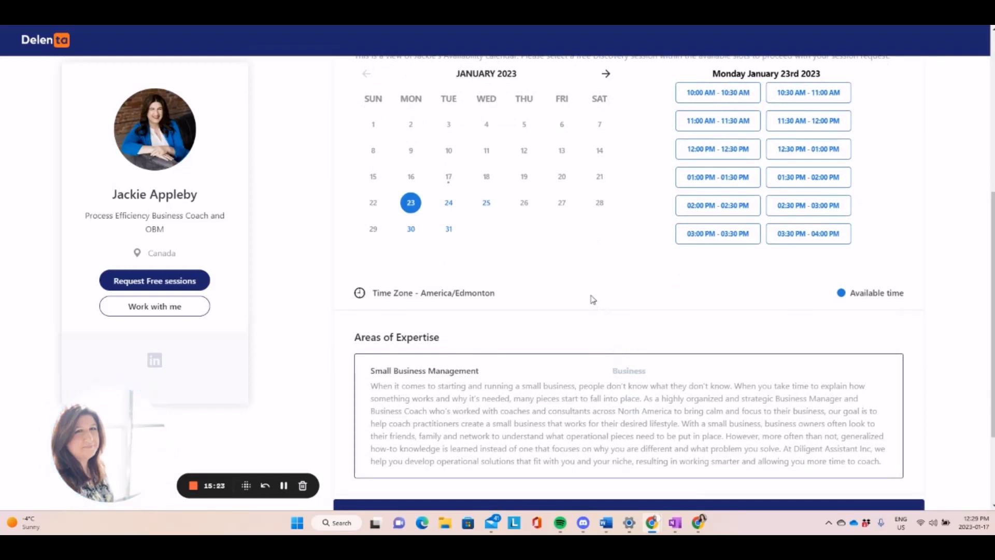
scroll(592, 300, up, 2)
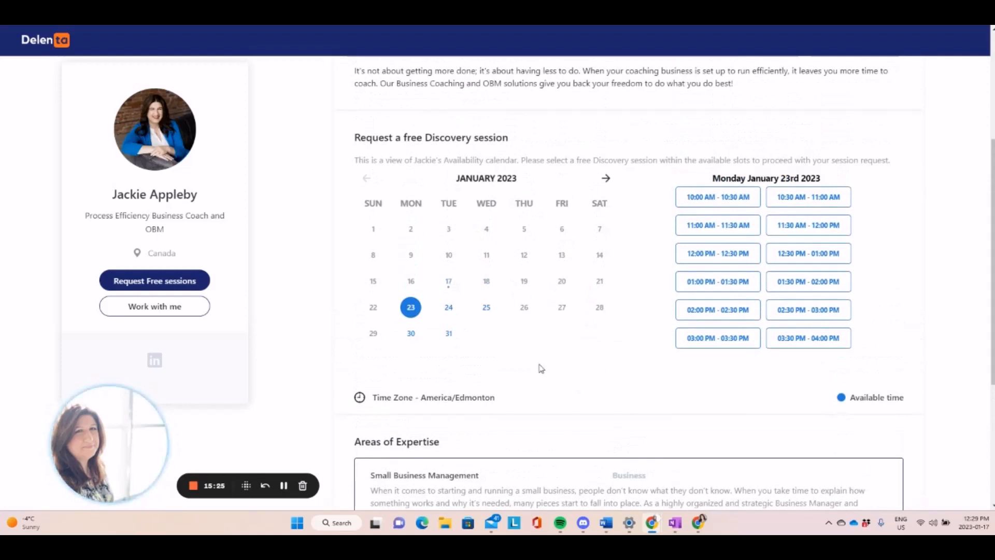
scroll(561, 354, down, 4)
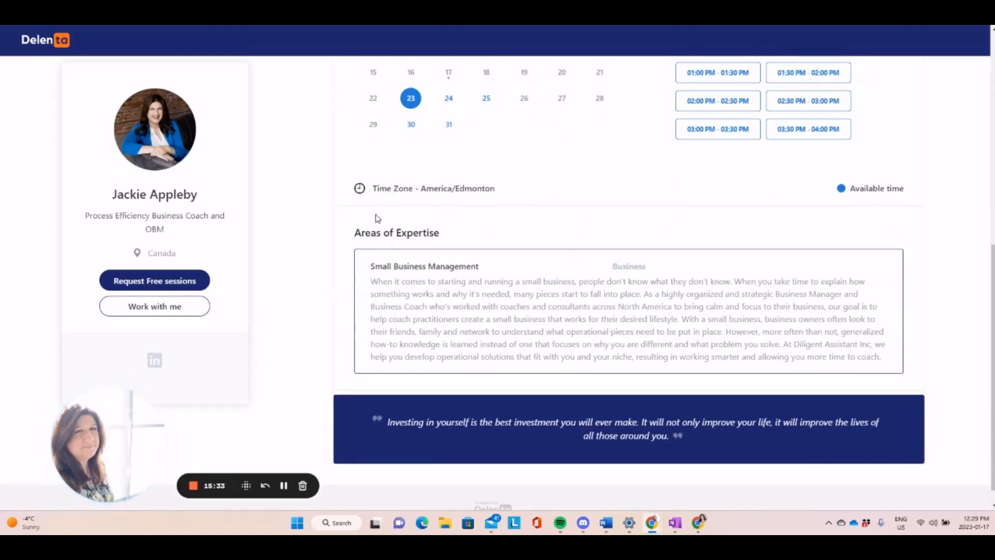
scroll(540, 284, down, 1)
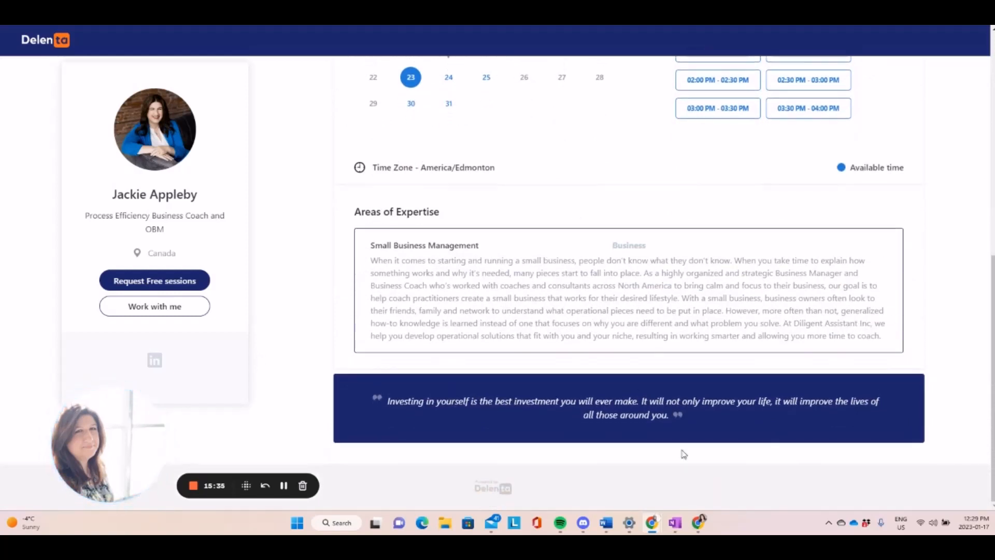
Review the public profile once more, from its header and introduction to the booking calendar and Areas of Expertise.
scroll(281, 321, up, 5)
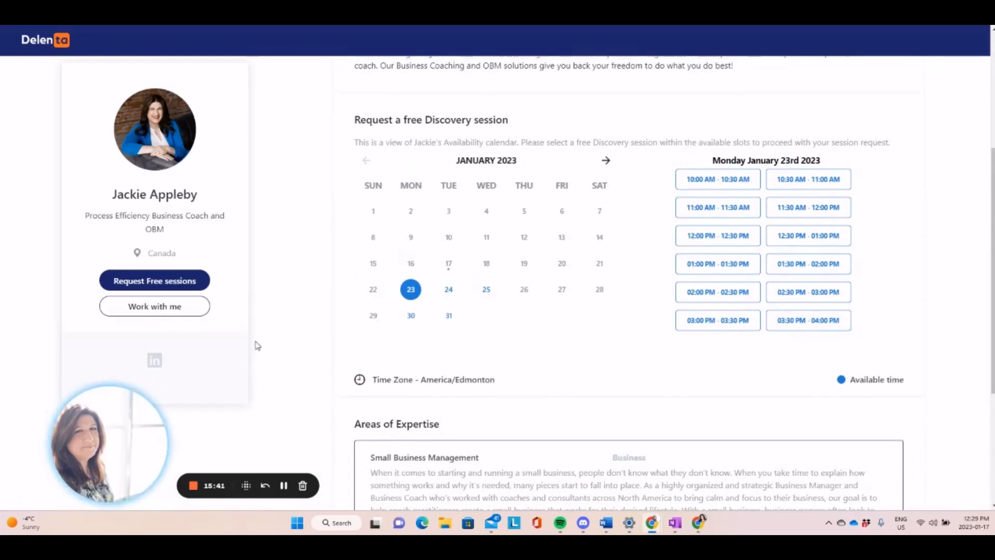
scroll(259, 345, up, 5)
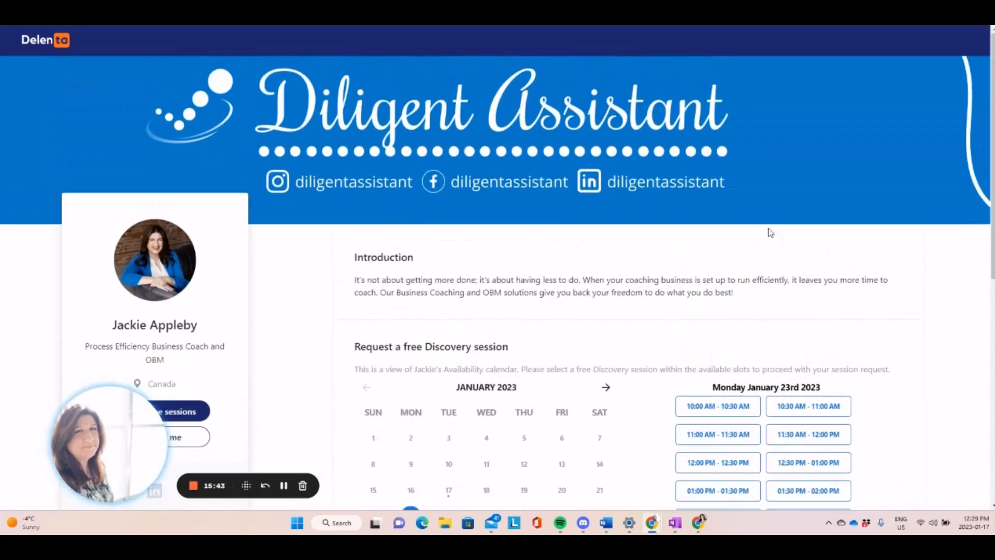
scroll(902, 298, down, 3)
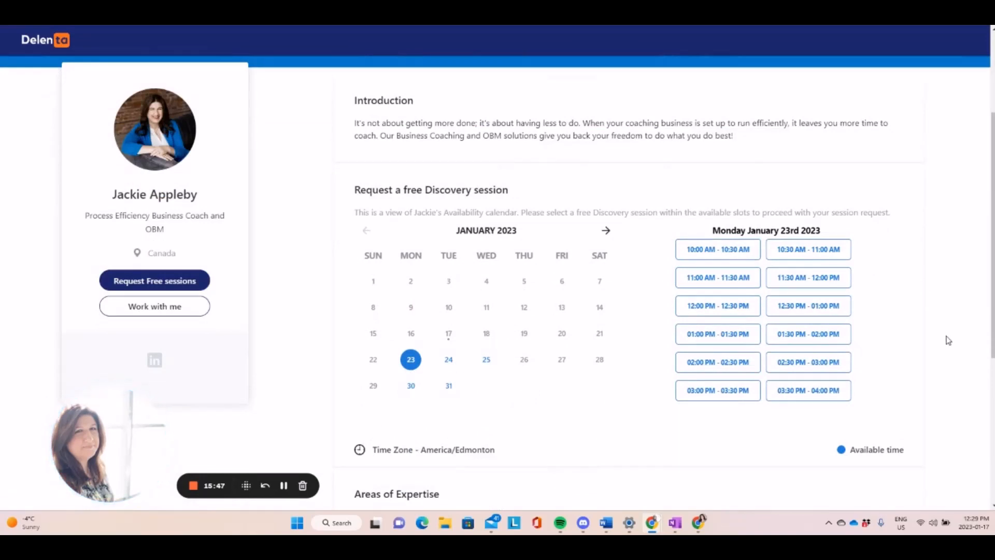
scroll(894, 338, up, 3)
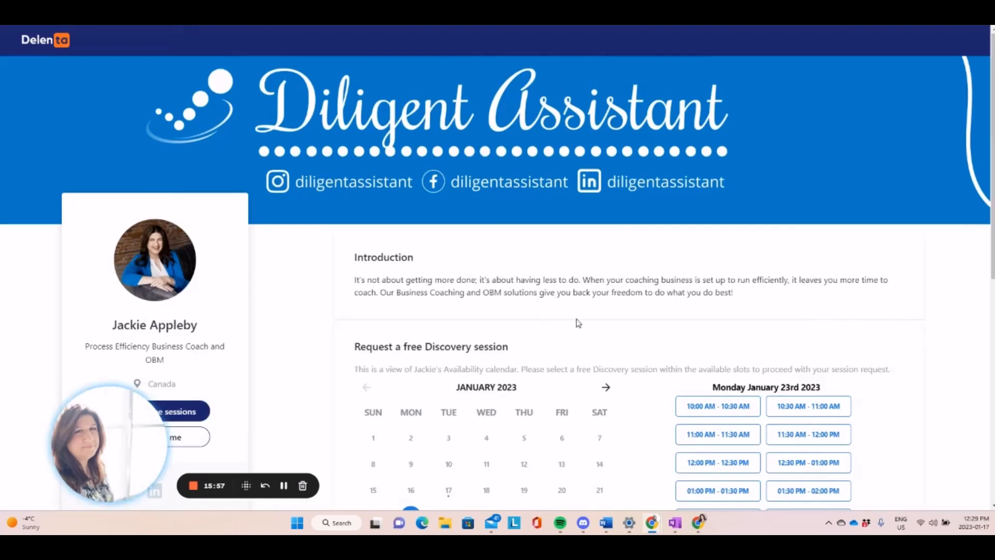
scroll(706, 280, down, 2)
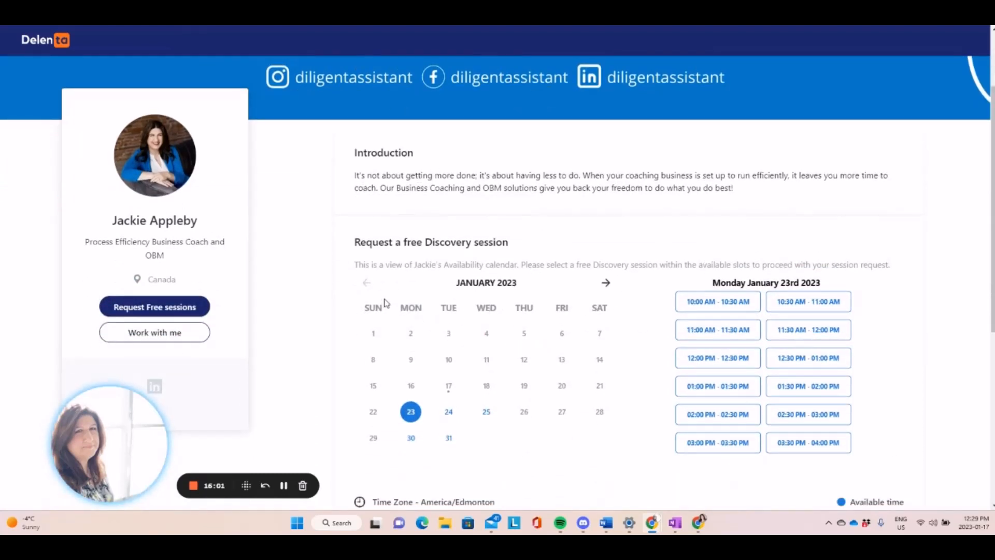
scroll(309, 325, down, 3)
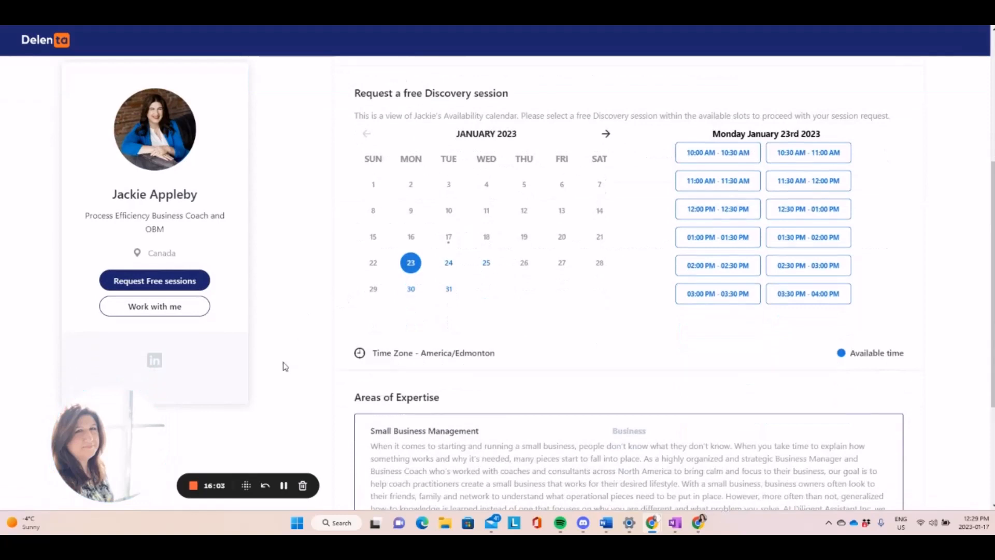
scroll(284, 366, up, 5)
Return to the profile editing page and open Settings & Privacy at the Login and Security section.
key(ctrl+shift+Tab)
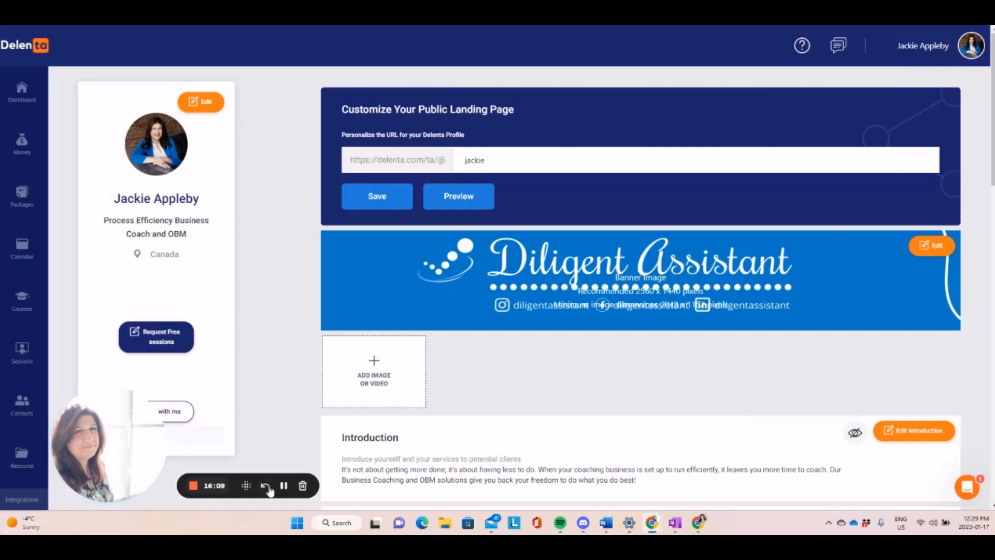
mouse_move(964, 56)
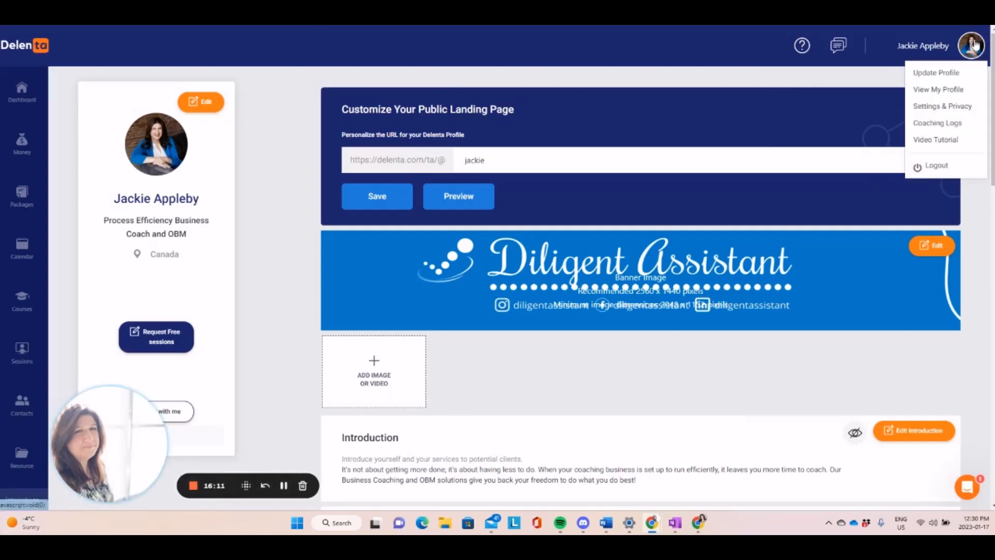
click(940, 109)
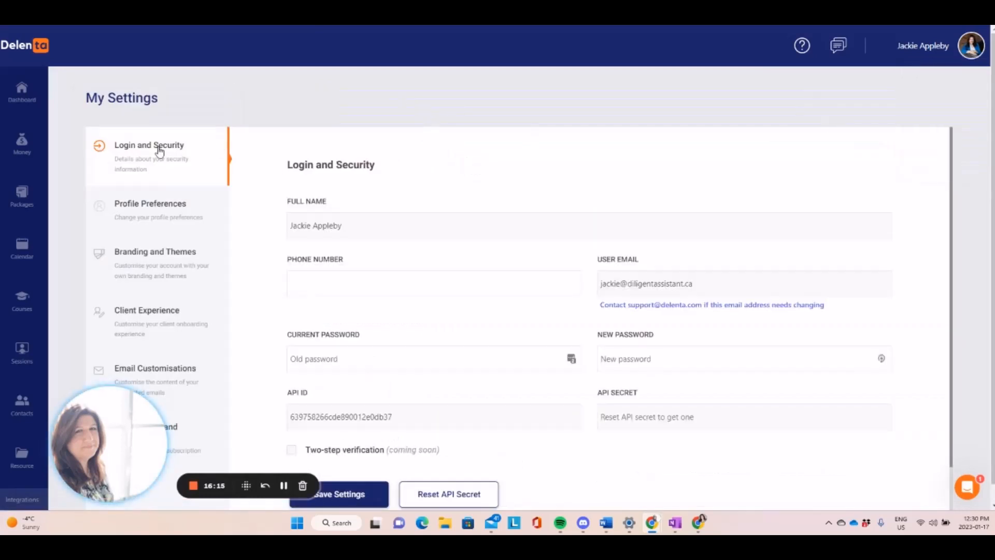
Review the Branding and Themes settings and the Client Experience onboarding page, including its greeting, subtitle and preview.
click(160, 264)
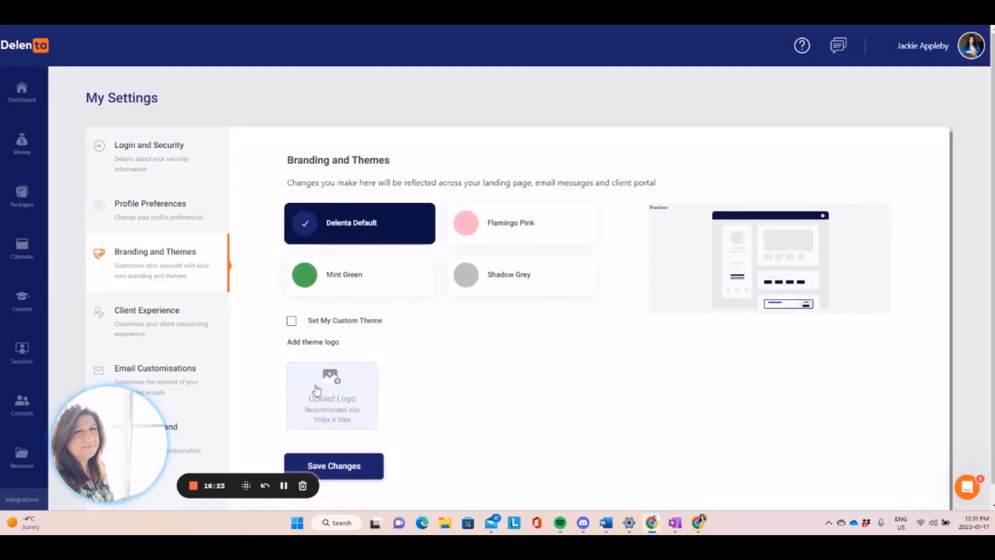
scroll(367, 372, down, 1)
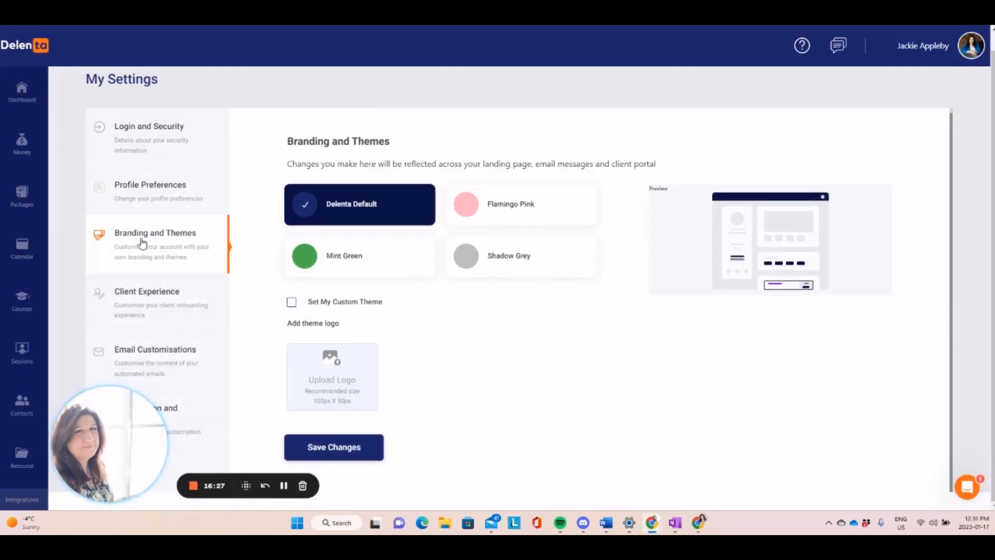
click(142, 305)
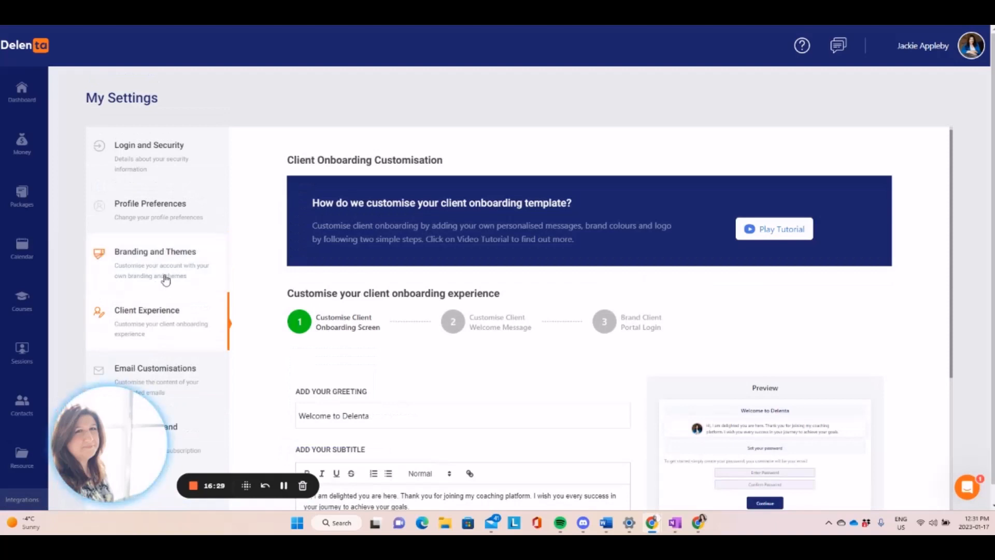
scroll(249, 229, down, 3)
scroll(435, 231, up, 2)
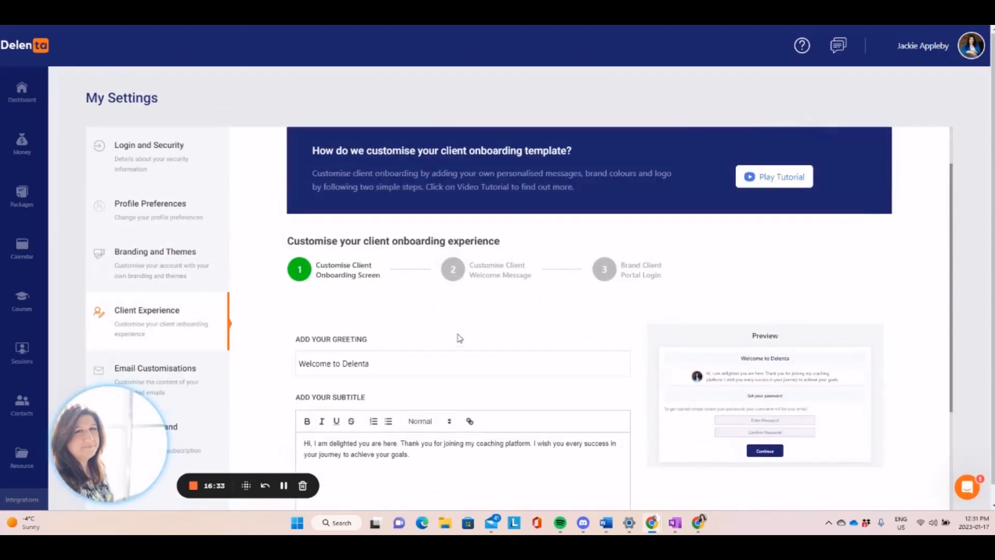
scroll(458, 338, down, 1)
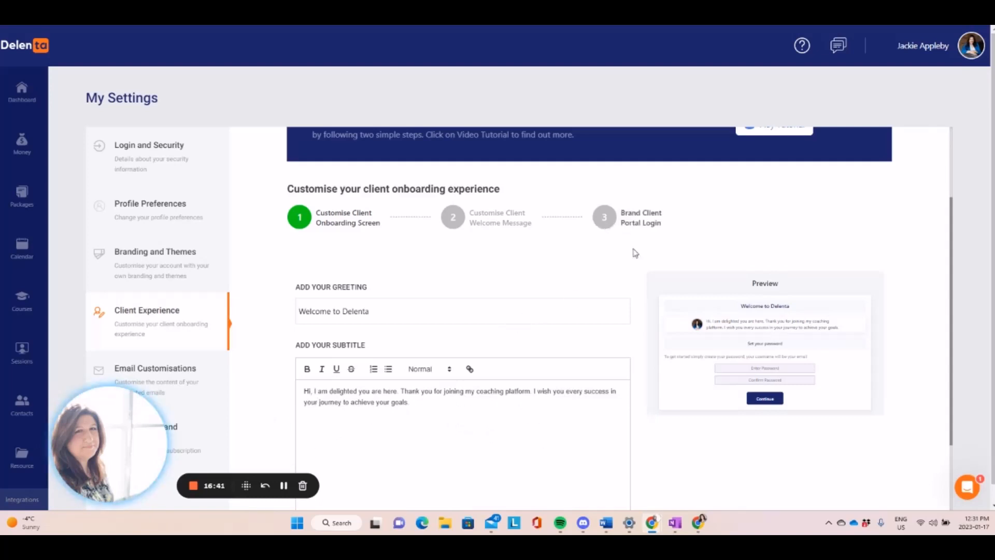
scroll(517, 307, down, 2)
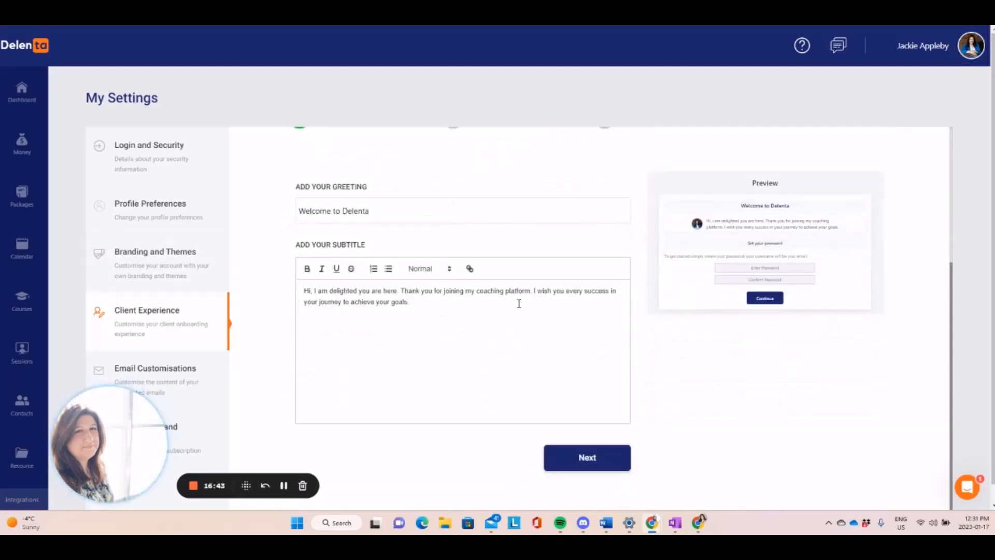
scroll(195, 275, down, 1)
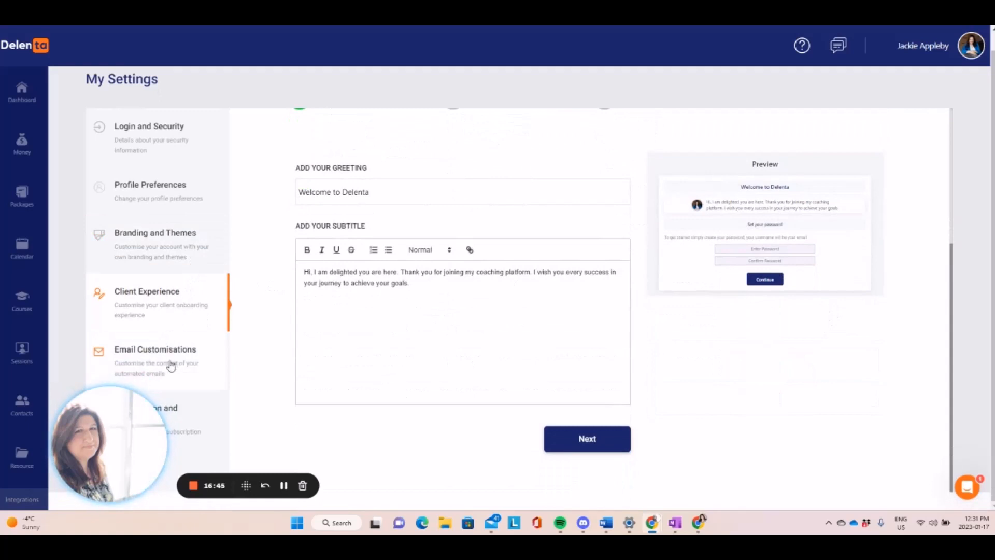
Review the Integrations page, examining the Zoom, Stripe, MailChimp, MailerLite and Google Calendar connections.
drag(128, 414, 378, 440)
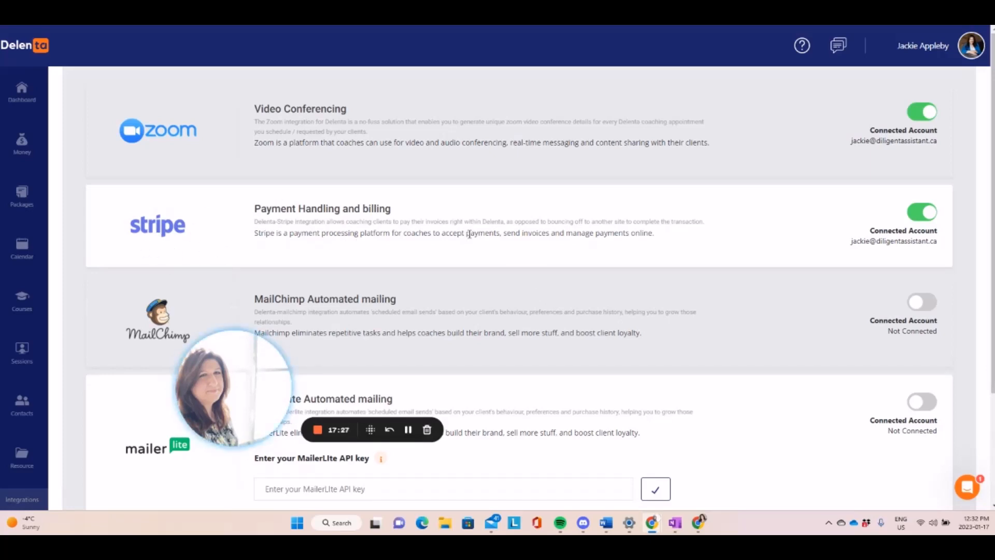
scroll(473, 229, down, 3)
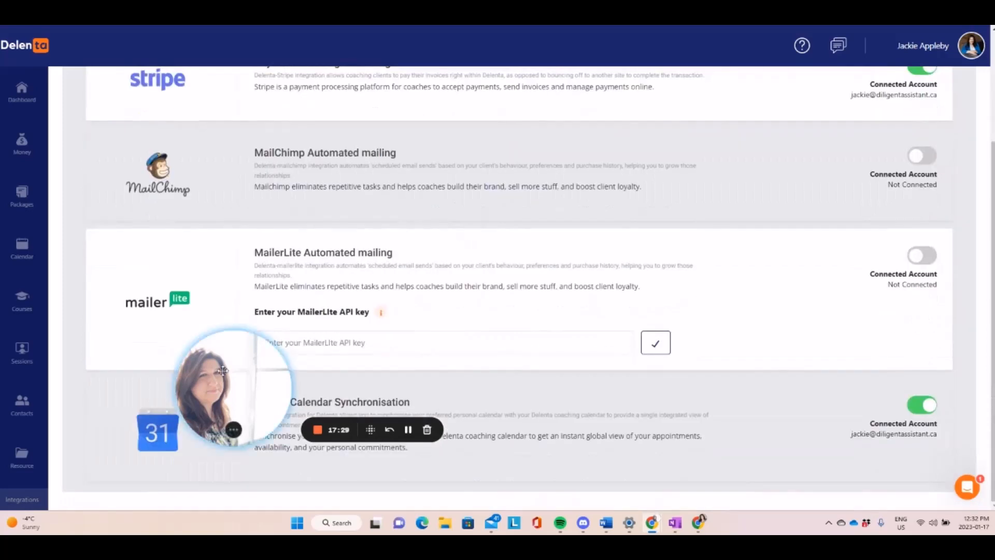
drag(233, 378, 62, 429)
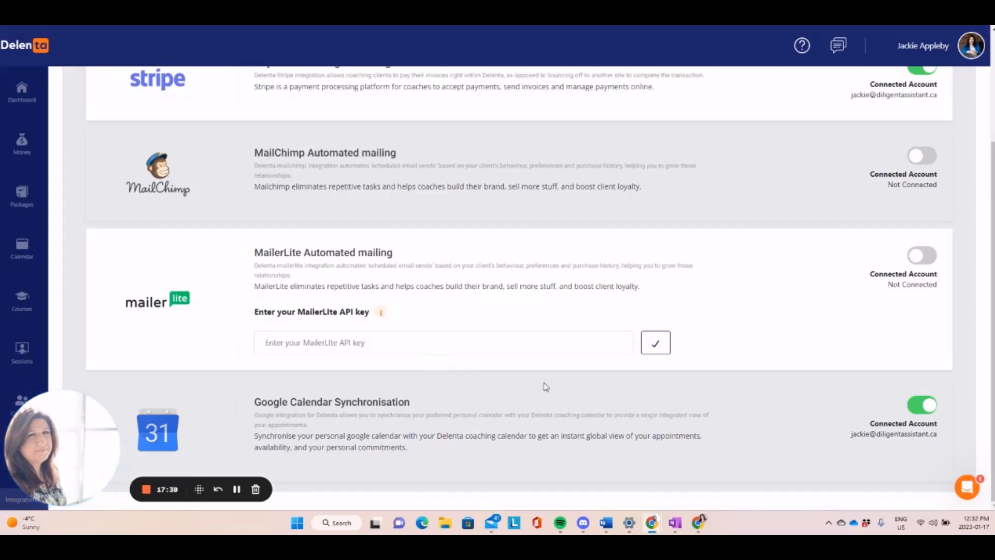
scroll(546, 386, up, 3)
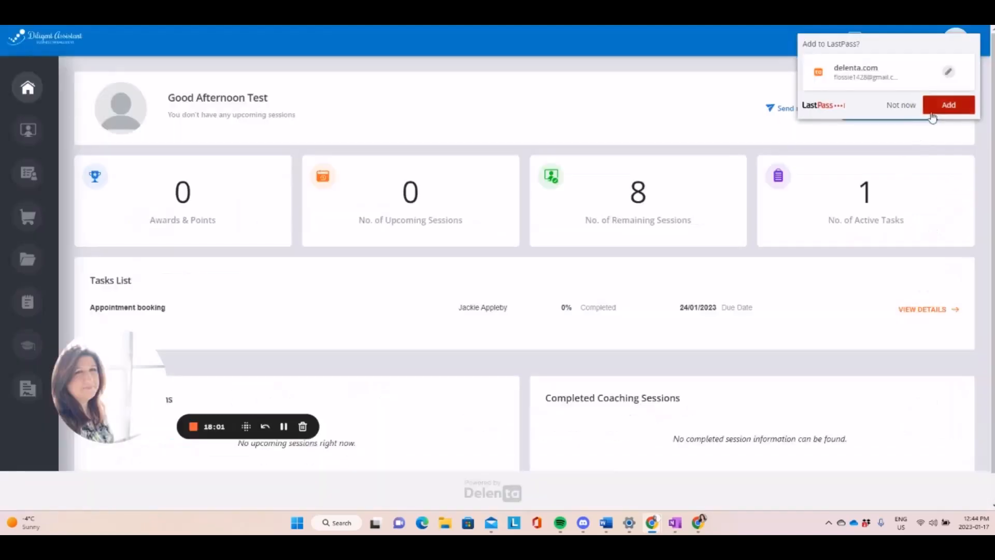
Add the delenta.com login to LastPass and look over the client portal's dashboard.
click(932, 111)
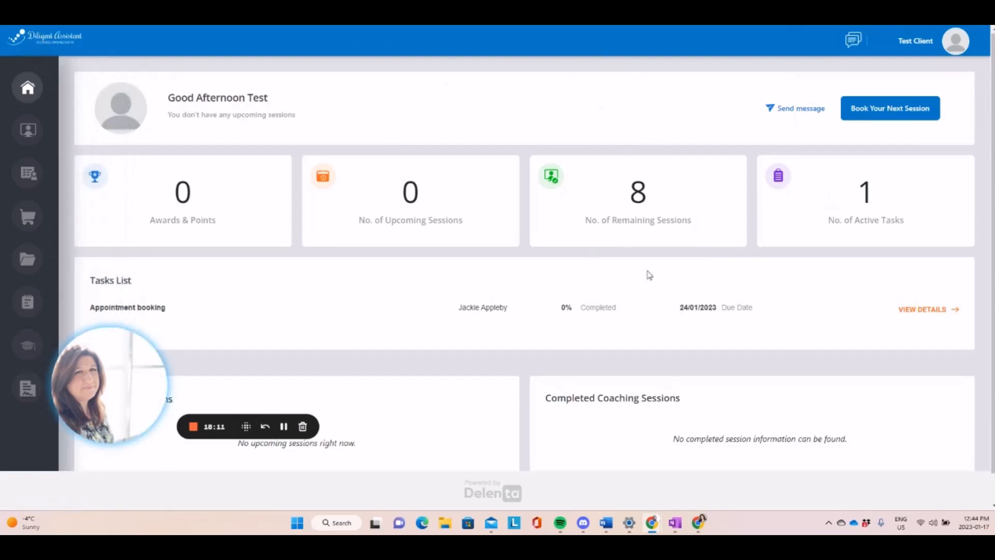
scroll(658, 266, down, 1)
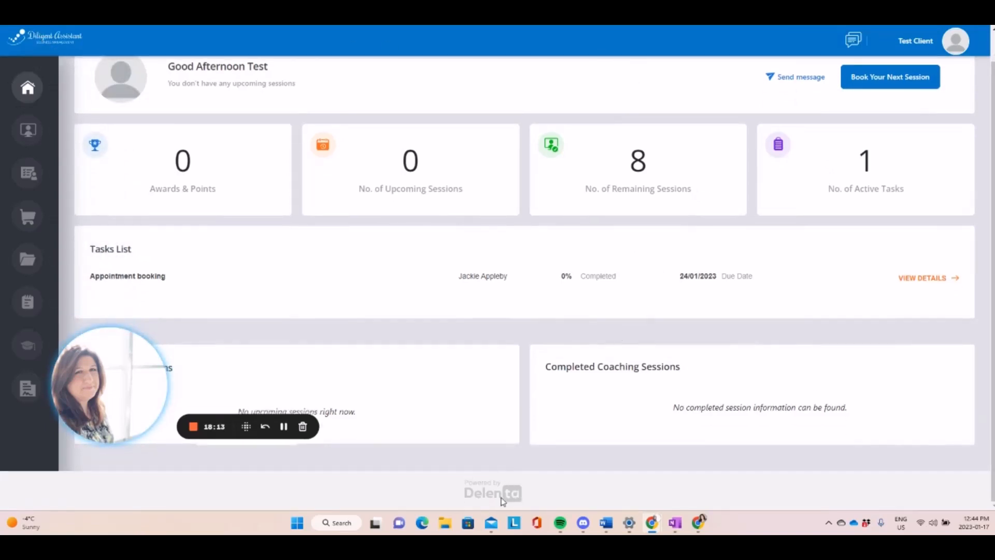
scroll(519, 368, up, 1)
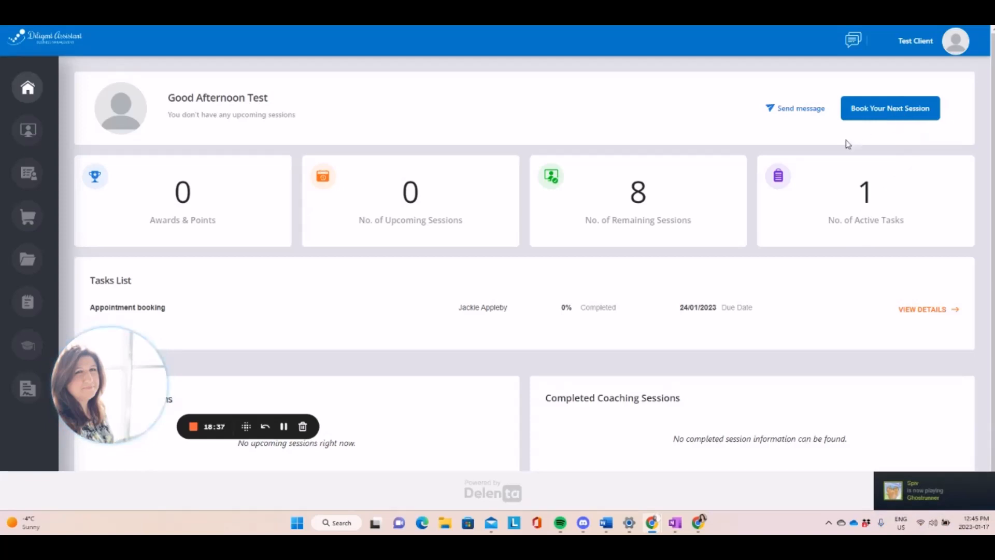
View the client's My Sessions page and the My Tasks list in the client portal.
mouse_move(25, 137)
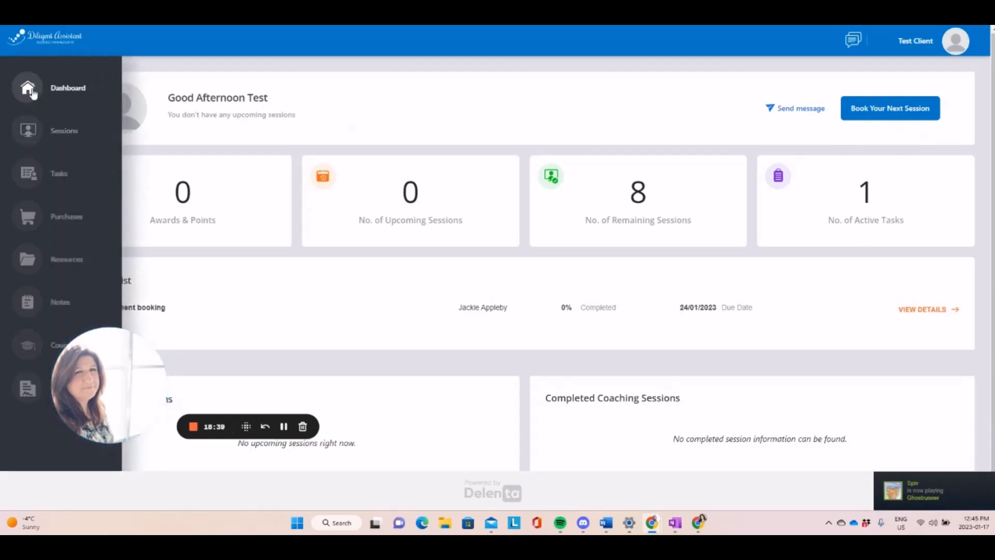
click(27, 130)
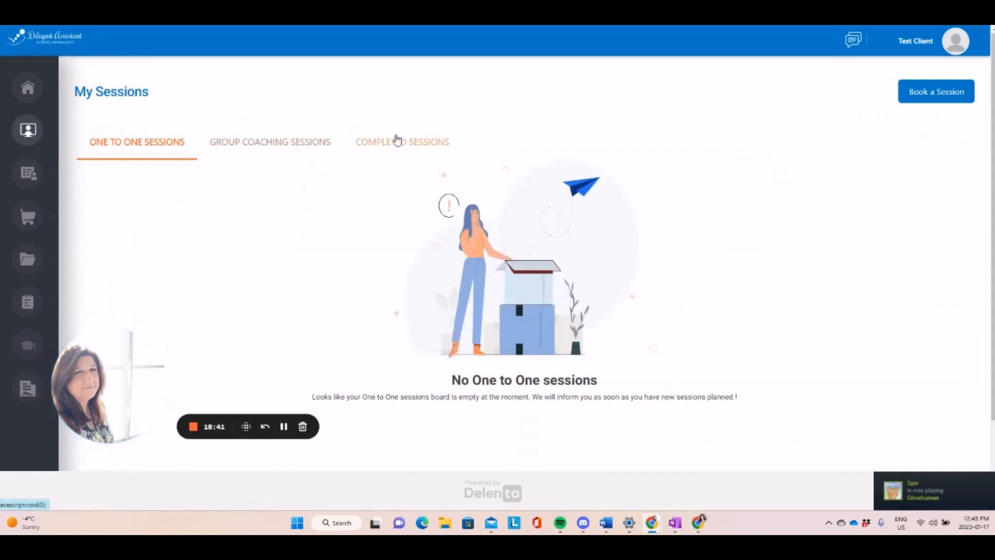
mouse_move(59, 192)
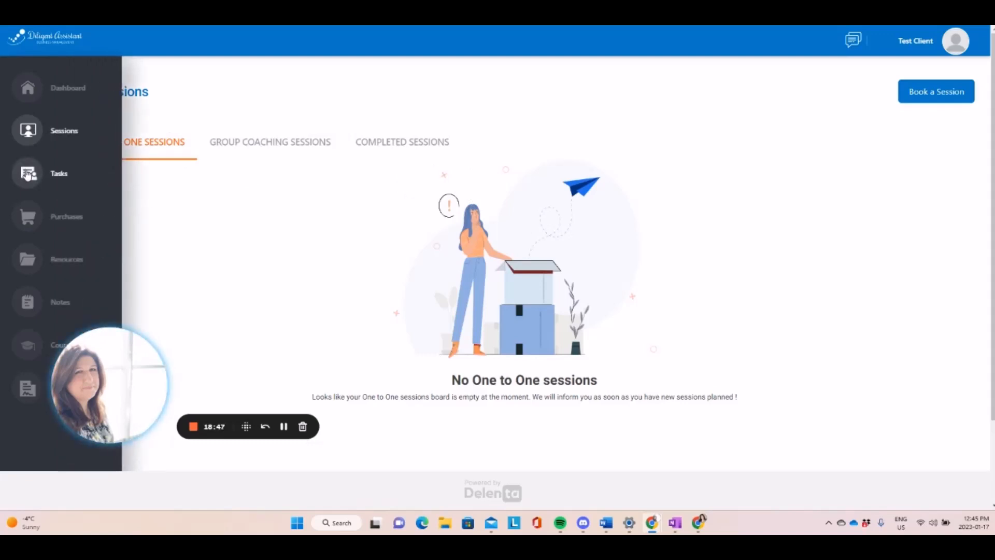
click(28, 175)
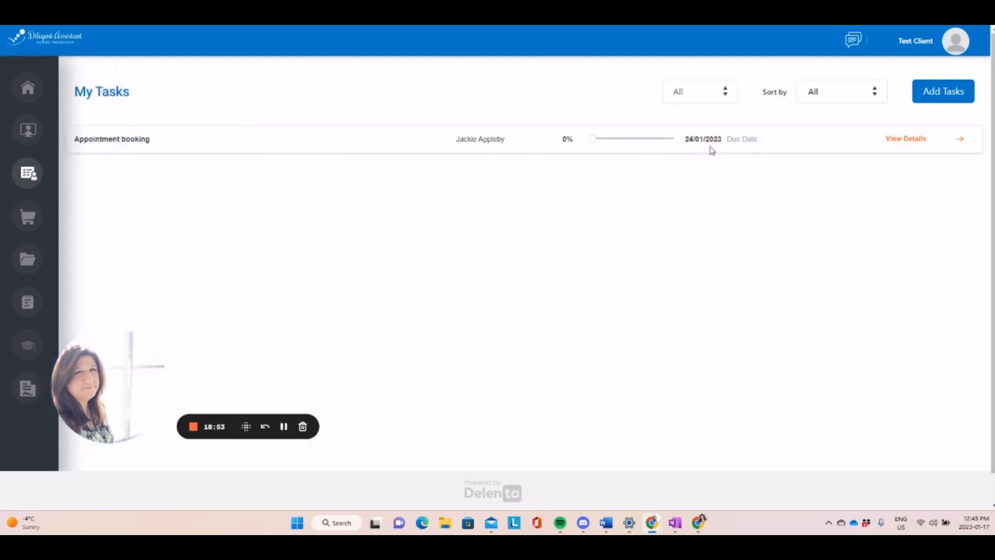
View the client's purchases and show the details of the Client Resources folder in My Shared Resources.
click(29, 222)
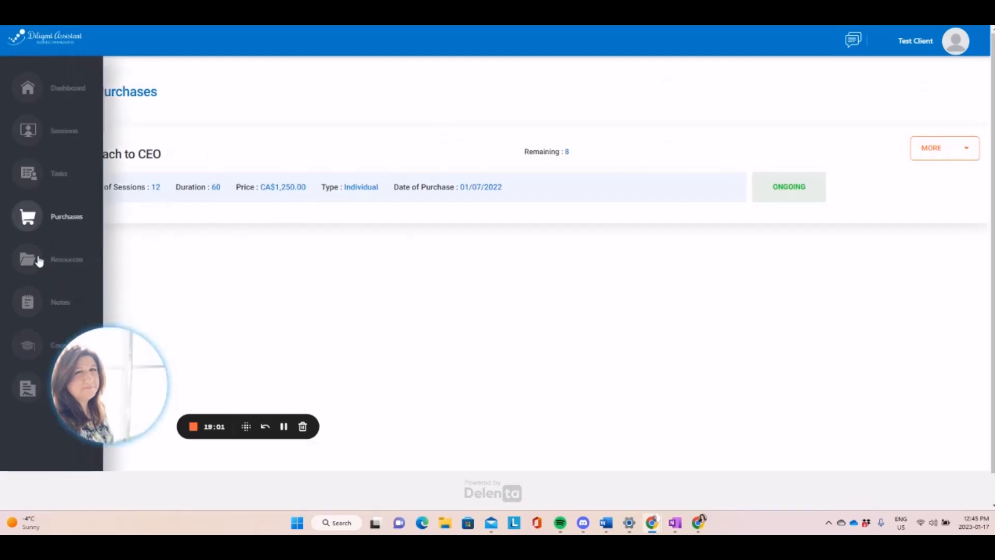
click(34, 261)
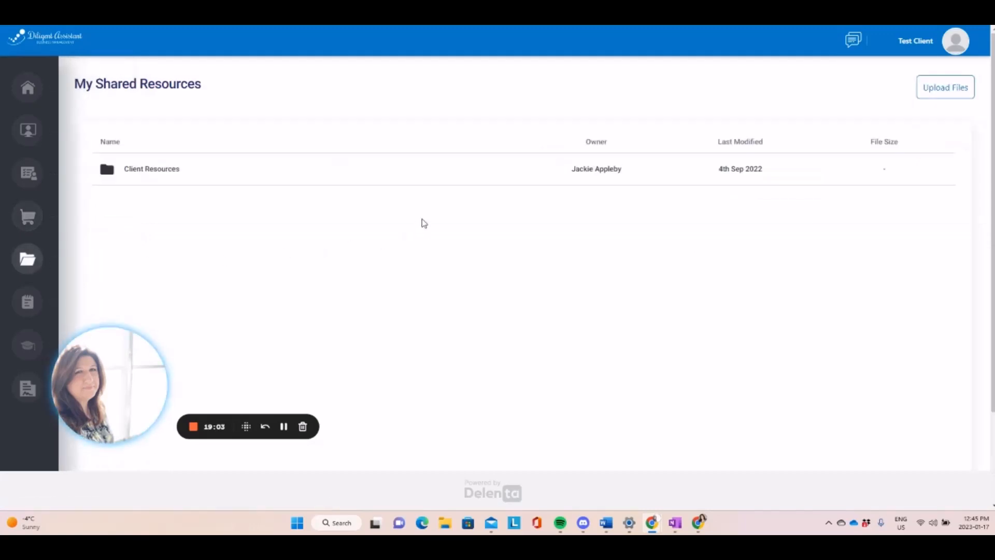
click(160, 173)
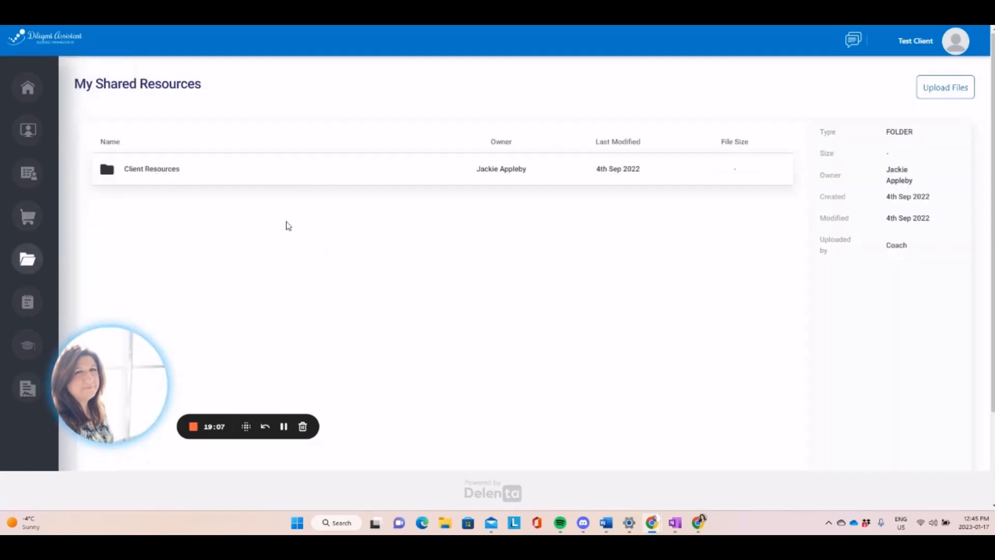
scroll(554, 278, down, 2)
scroll(557, 281, up, 1)
scroll(557, 281, up, 1)
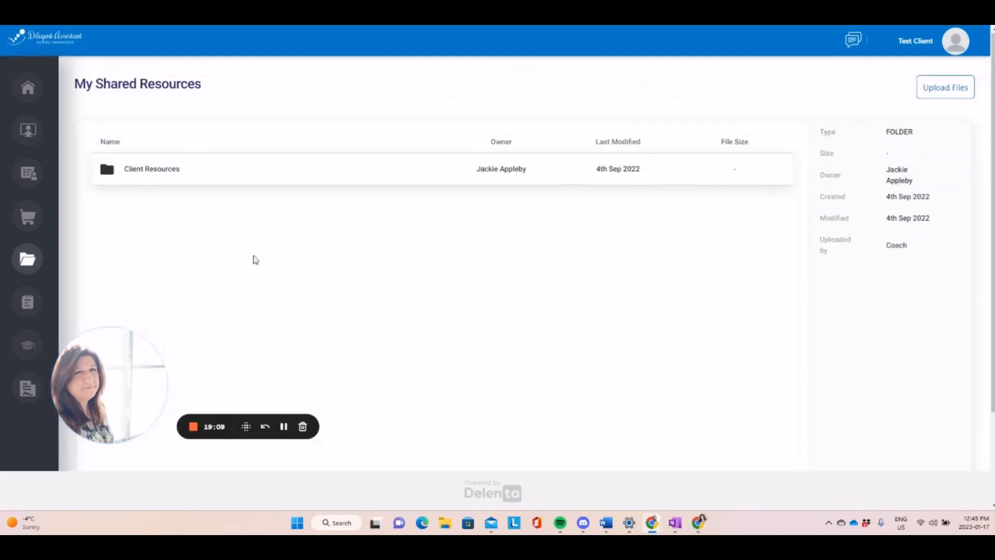
Look through the client's Notes, My Courses and My Contracts pages.
click(47, 301)
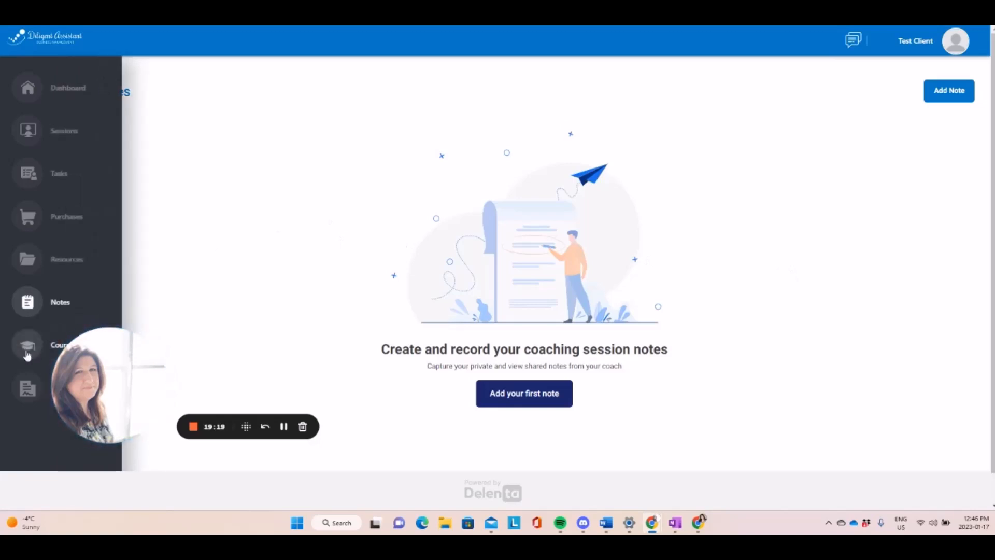
click(43, 342)
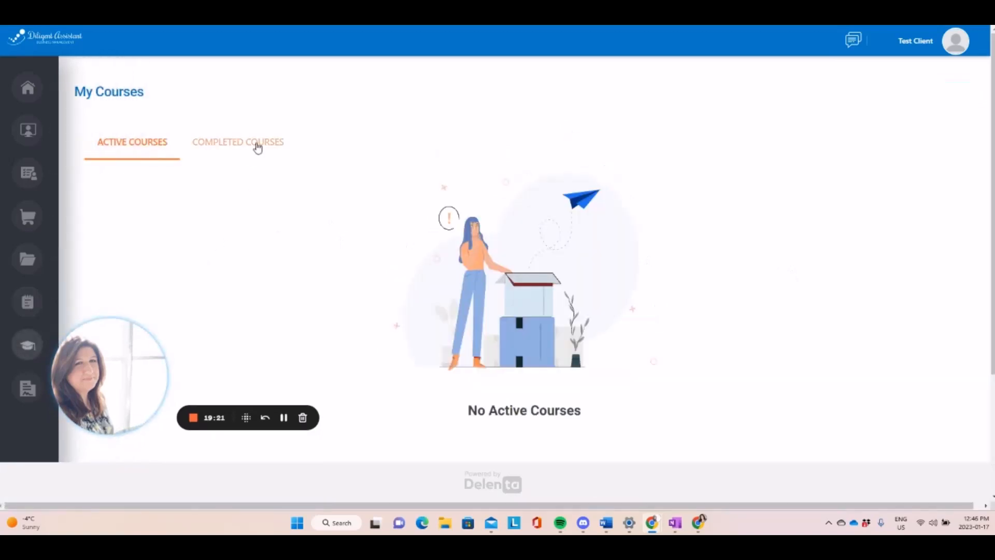
mouse_move(40, 398)
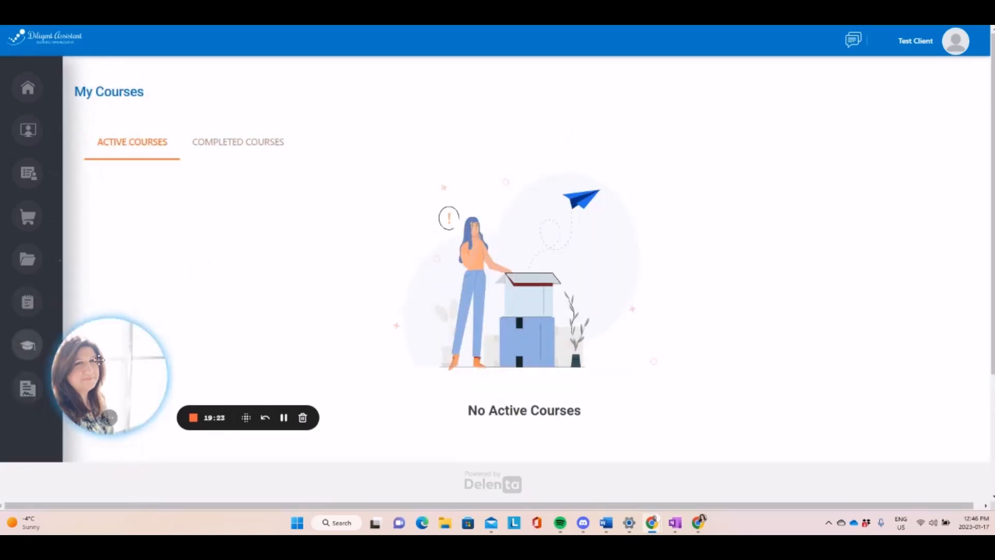
click(26, 397)
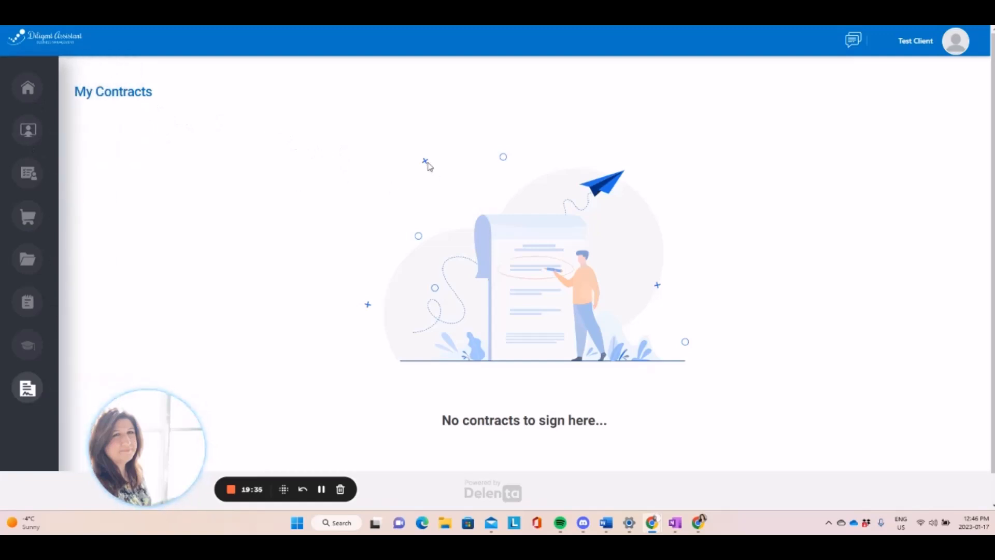
Return to the client dashboard and review its summary cards, Tasks List, Upcoming Sessions and Completed Coaching Sessions.
click(35, 92)
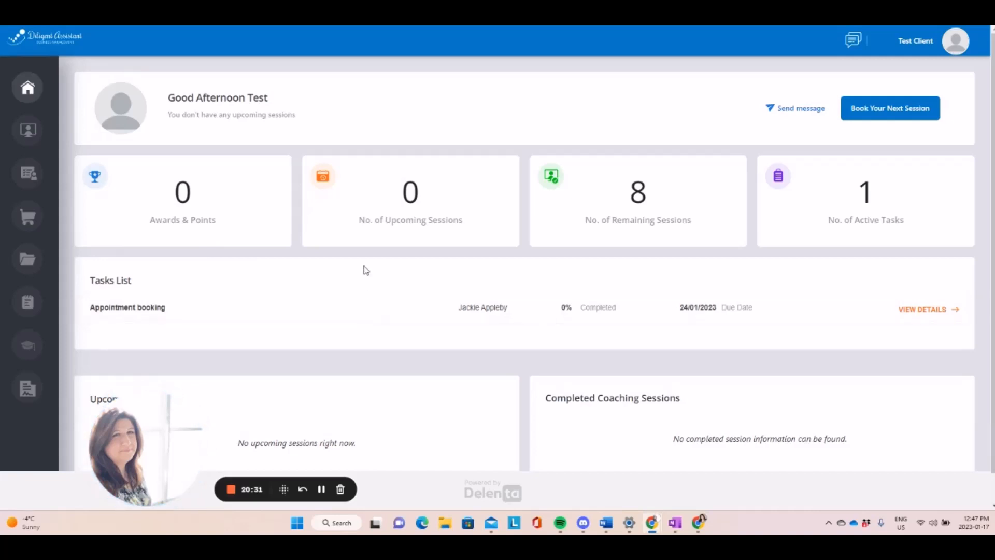
scroll(364, 269, down, 1)
scroll(306, 257, up, 1)
scroll(521, 276, down, 1)
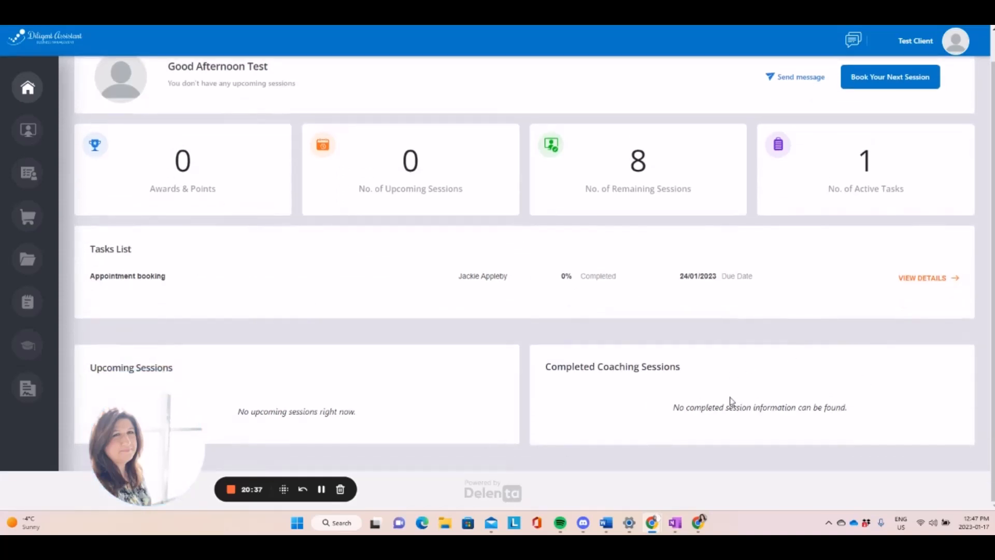
scroll(384, 372, up, 1)
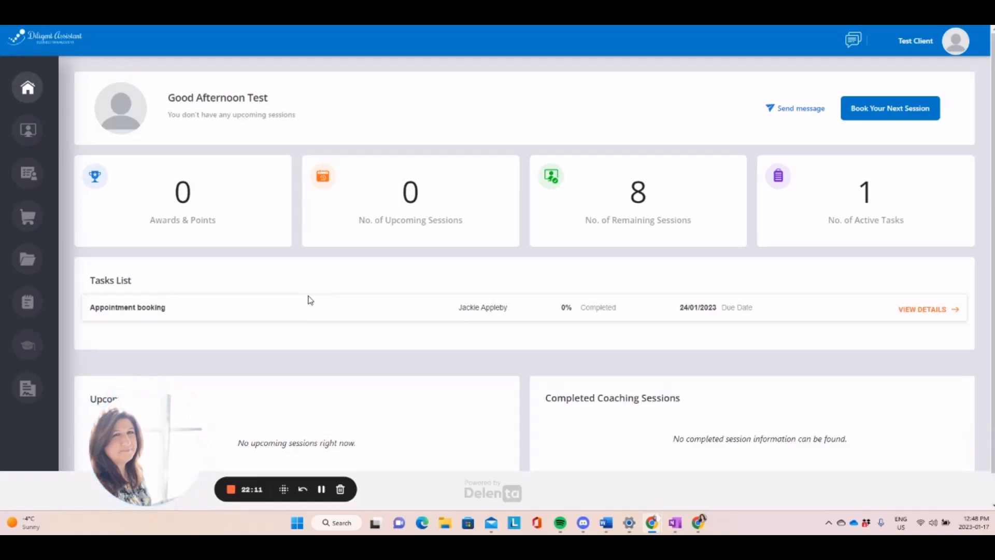
scroll(309, 300, down, 1)
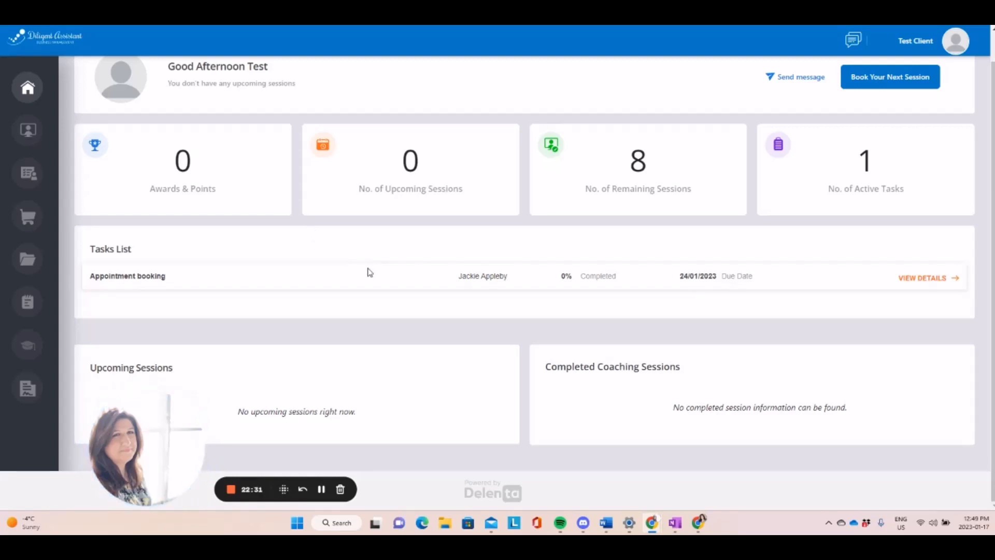
click(322, 489)
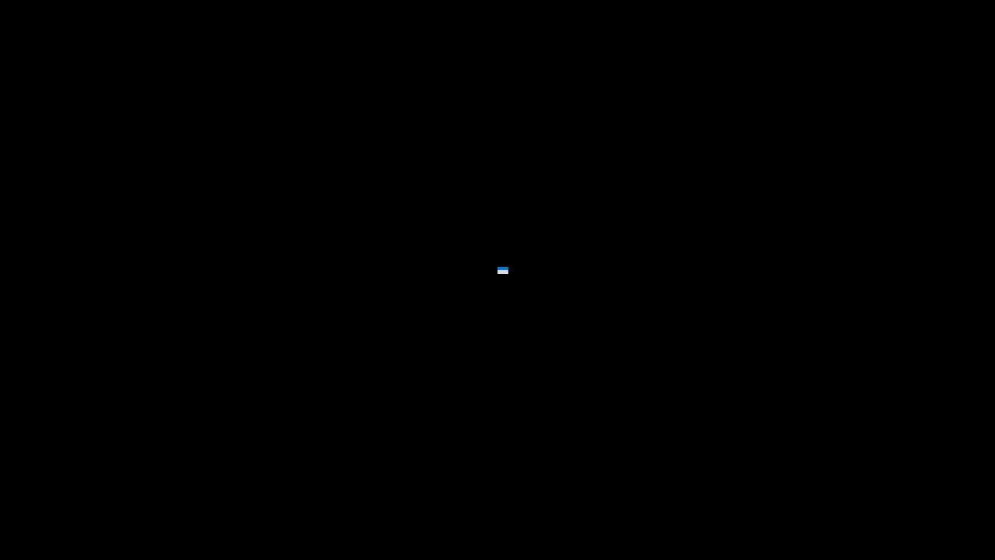